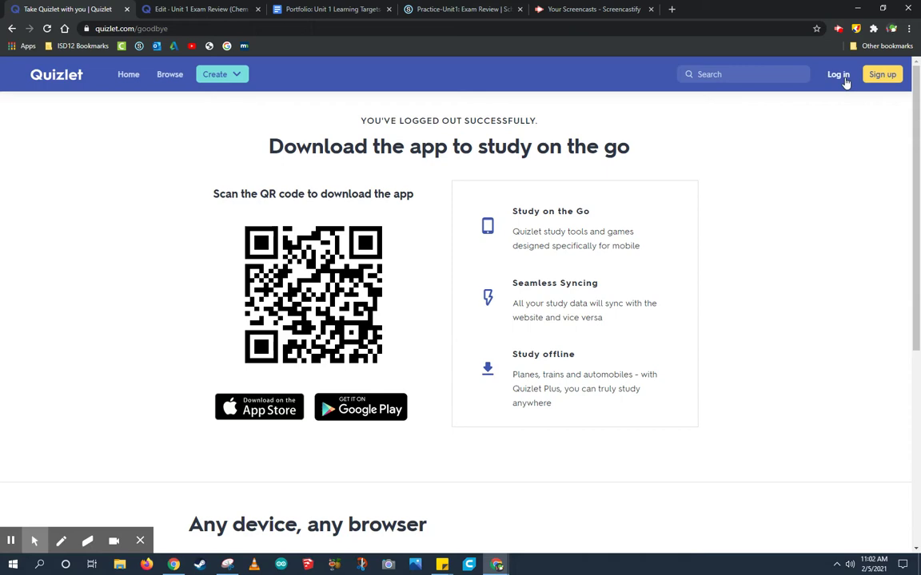
Step: Sign in with Google and open the 'Unit 1 Exam Review (Chem 2)' set's edit page
left_click(882, 74)
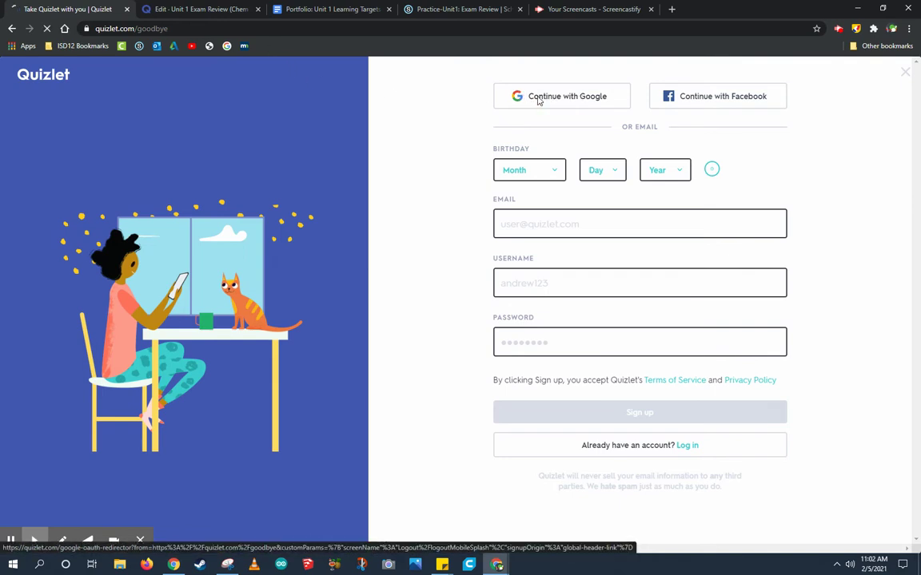
left_click(539, 98)
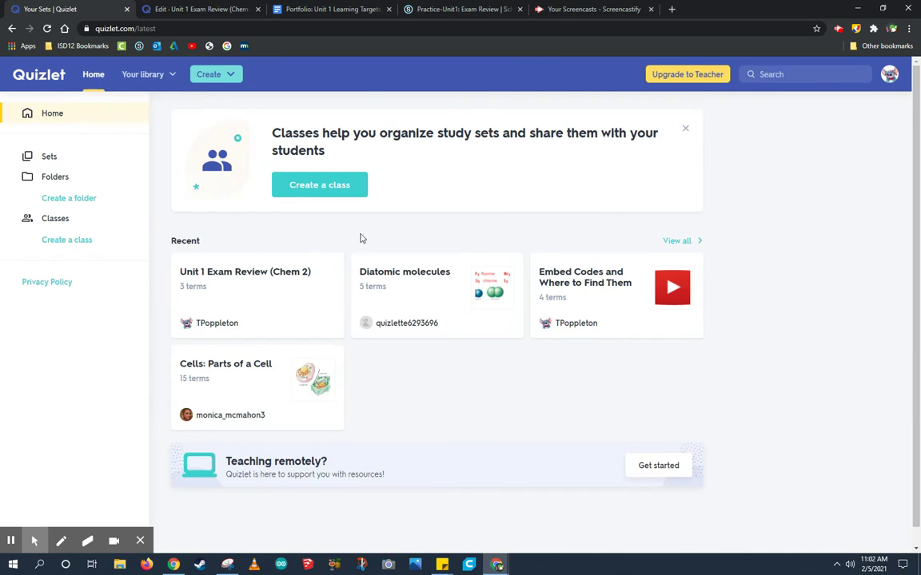
left_click(226, 78)
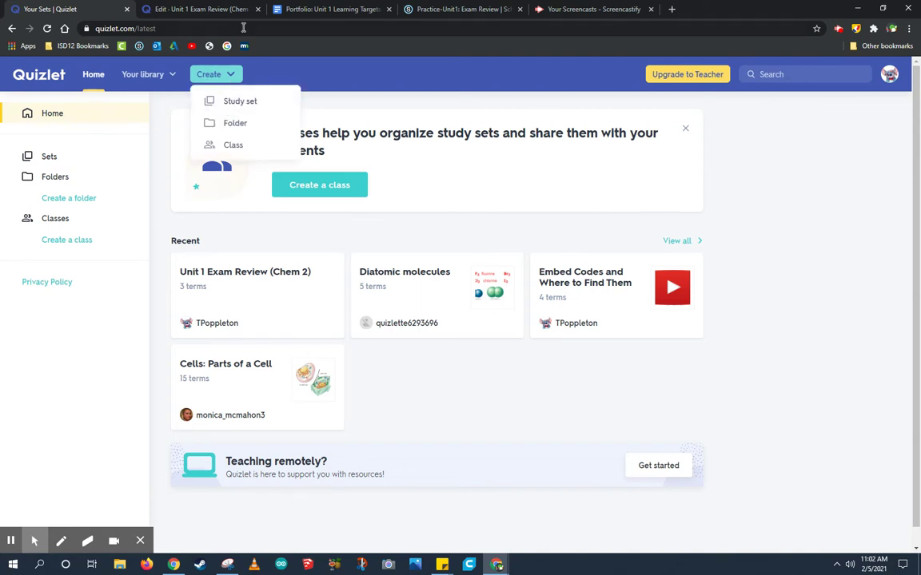
left_click(208, 9)
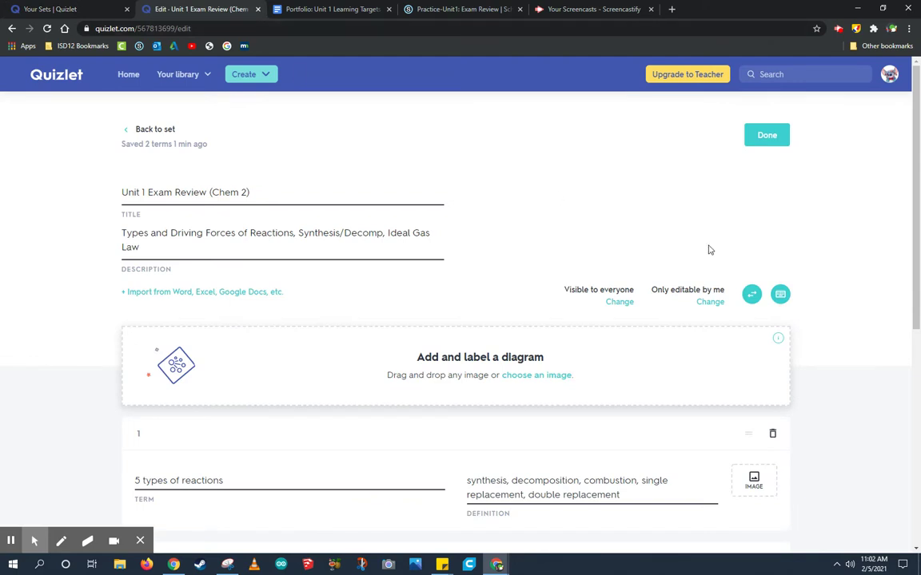
left_click(205, 197)
key("ctrl+a")
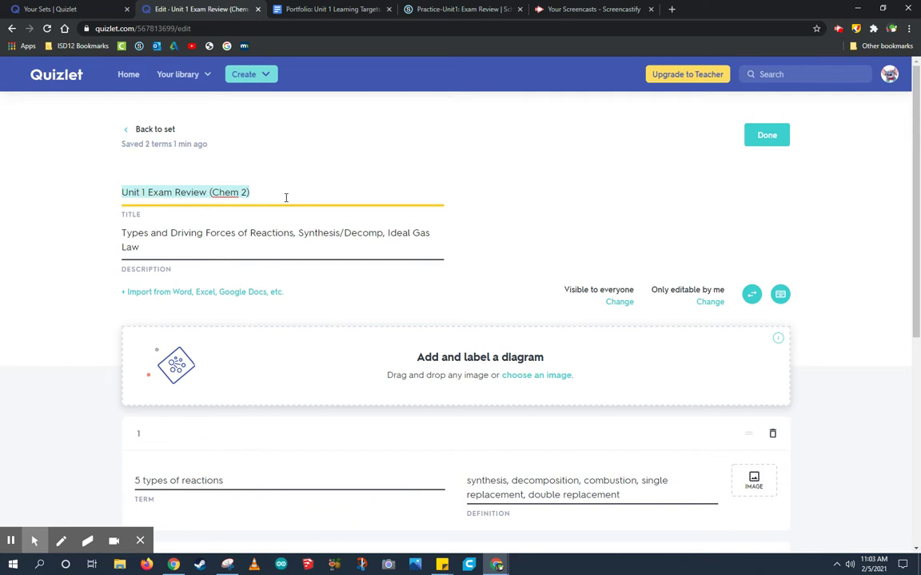
left_click_drag(143, 244, 107, 226)
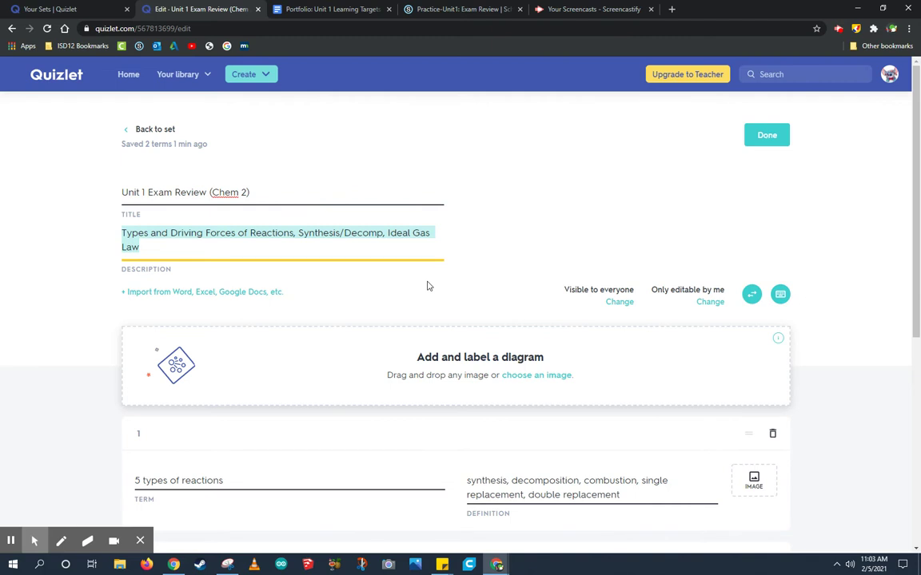
left_click(618, 304)
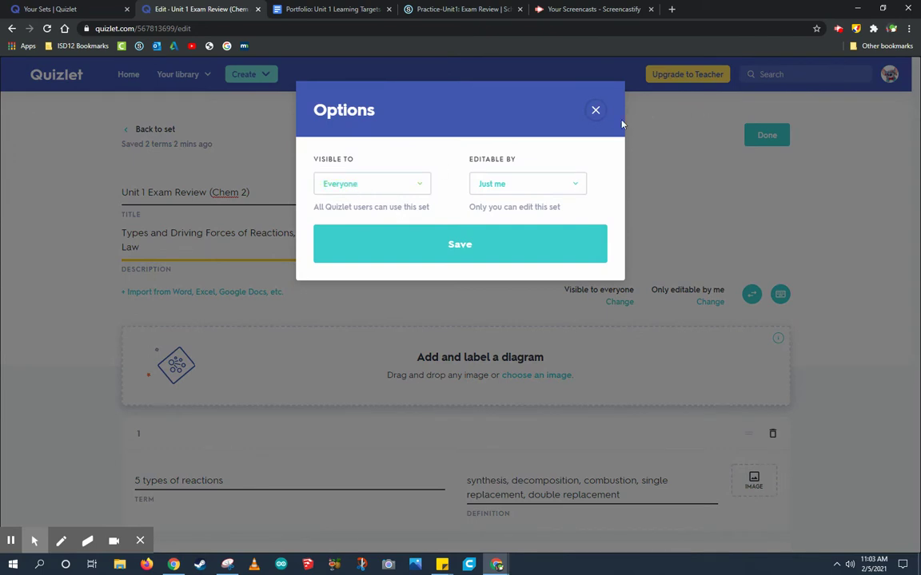
left_click(596, 112)
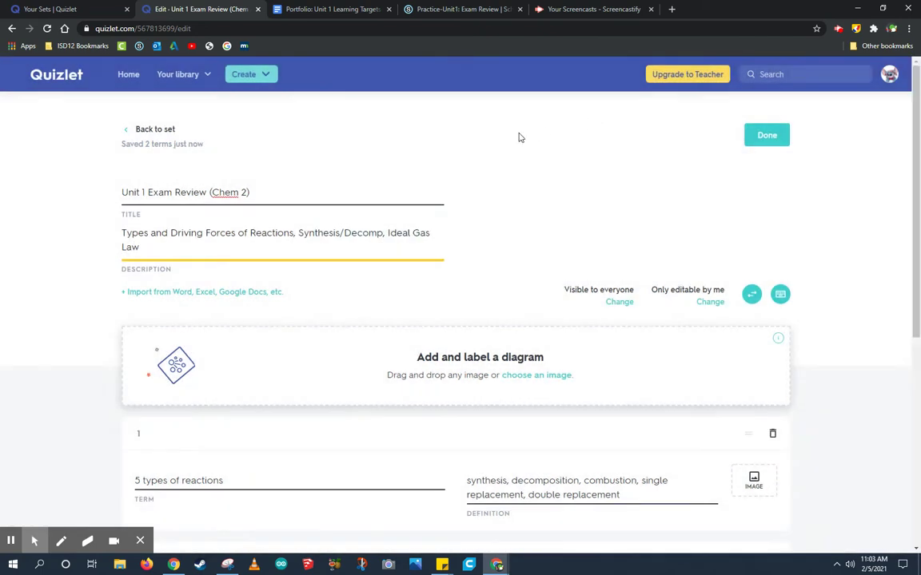
scroll(471, 214, "down", 3)
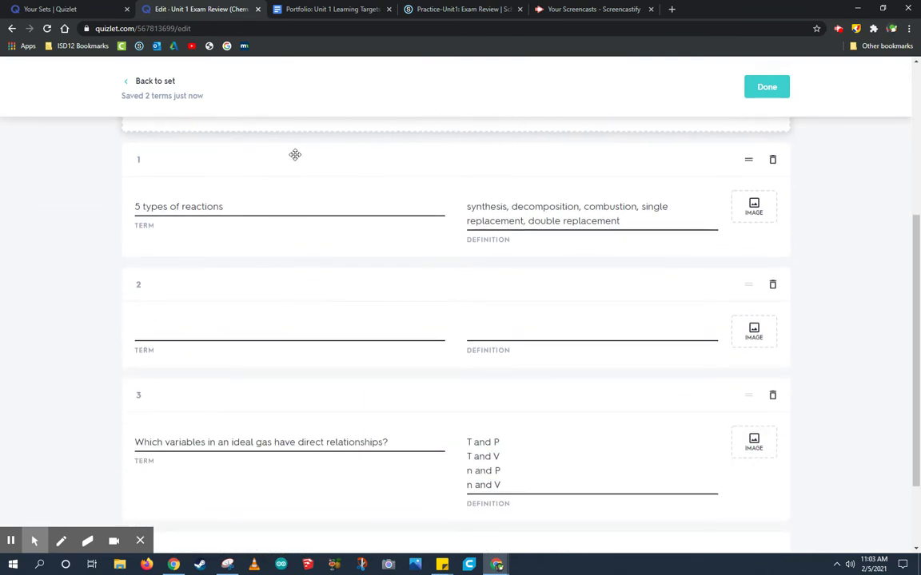
Step: Enter card 2 as 'Ideal Gas Law Equation' defined 'PV = nRT' and search images for it
left_click(182, 212)
triple_click(180, 212)
triple_click(559, 206)
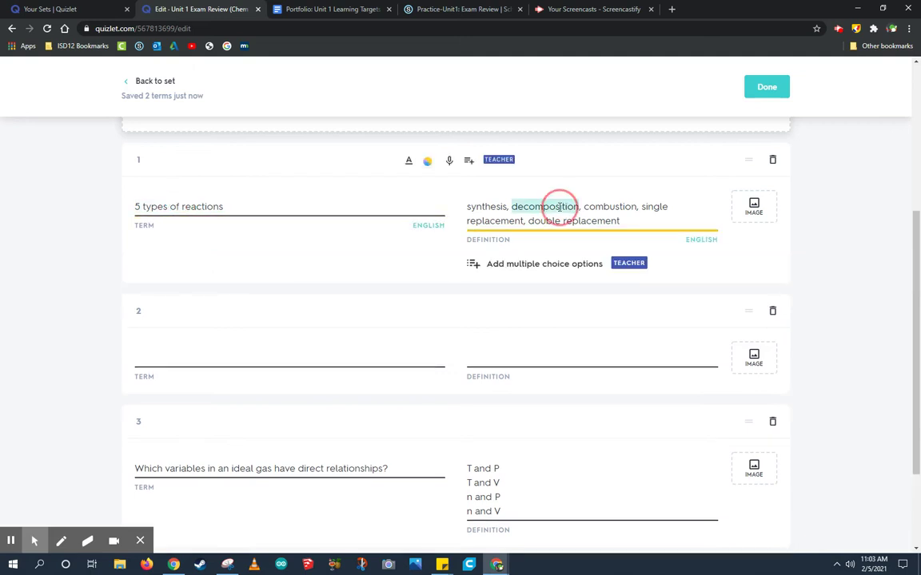
left_click(206, 354)
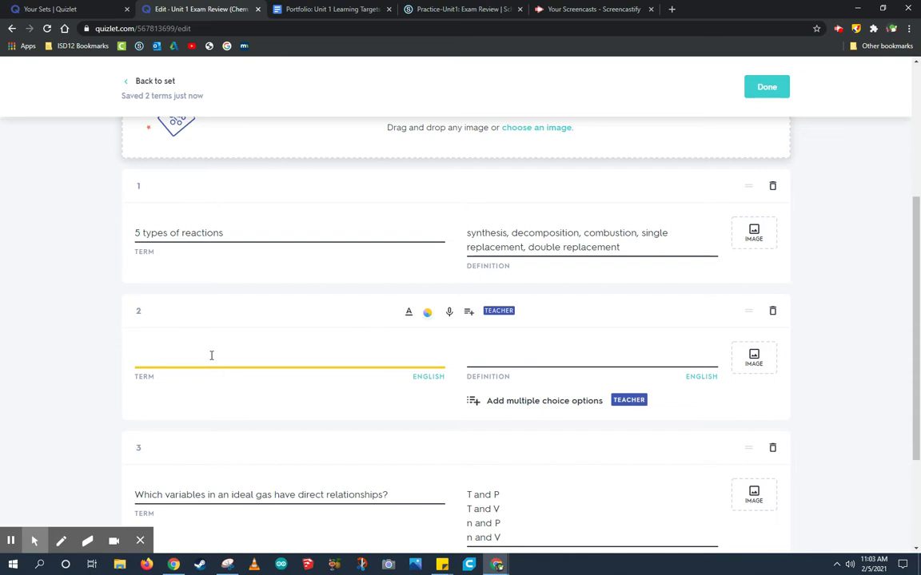
type("Ideal Gas Law")
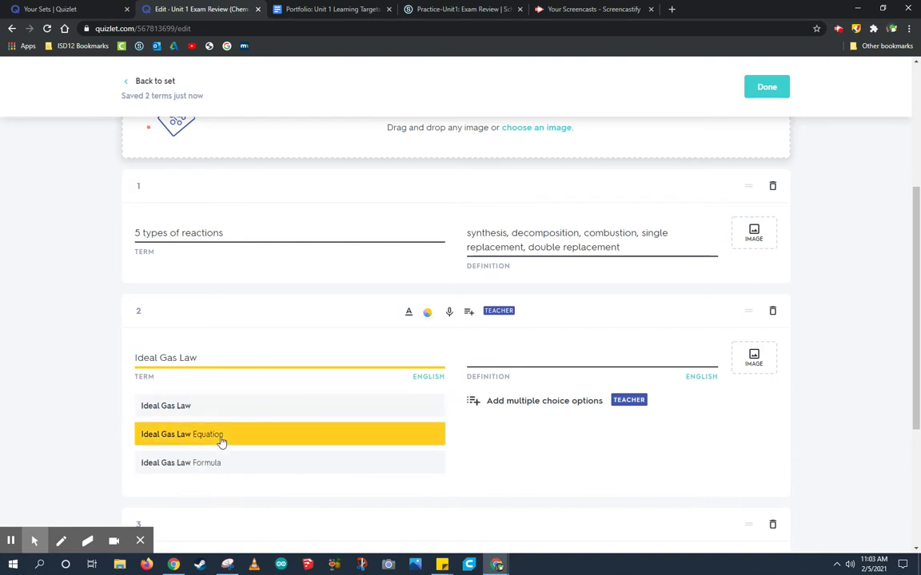
left_click(221, 438)
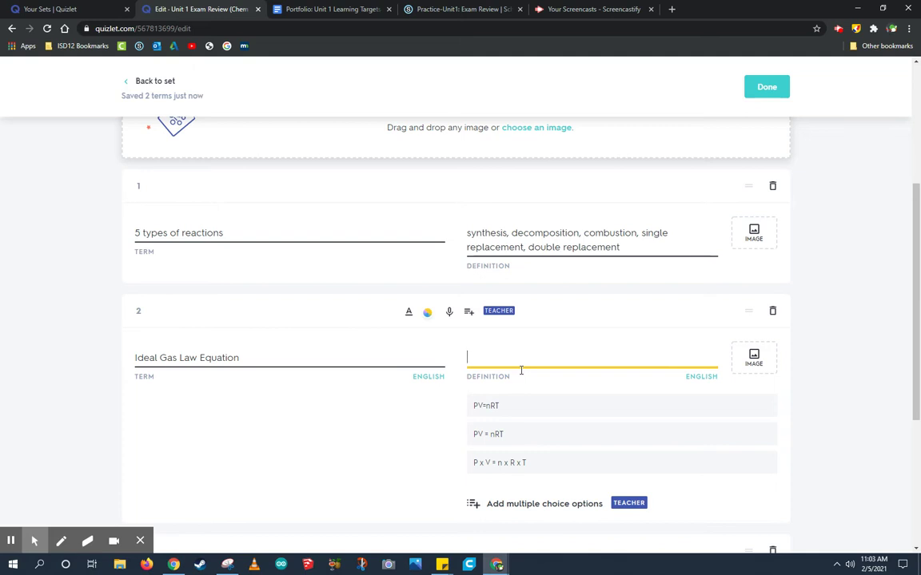
left_click(500, 436)
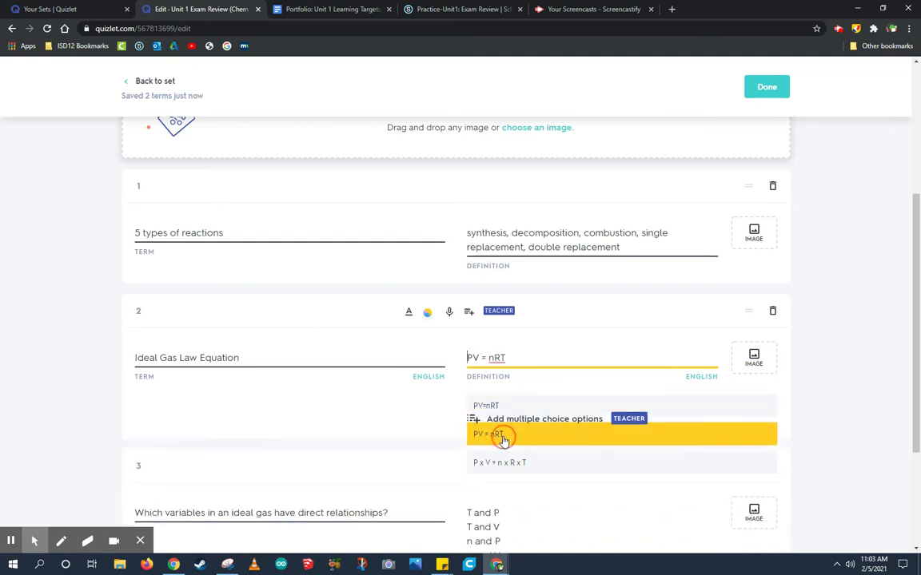
left_click(754, 361)
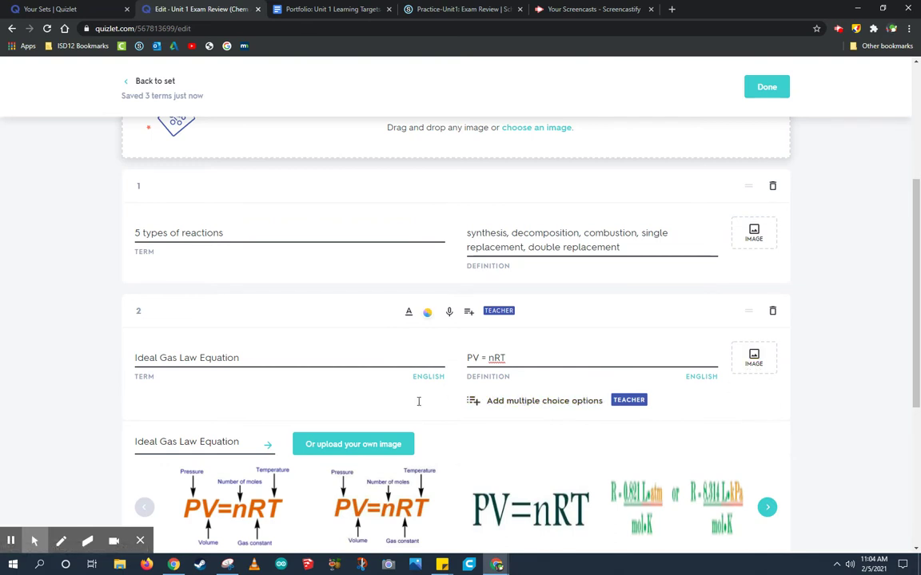
Step: Attach the first image result, the labelled PV=nRT diagram, to card 2
scroll(745, 372, "down", 2)
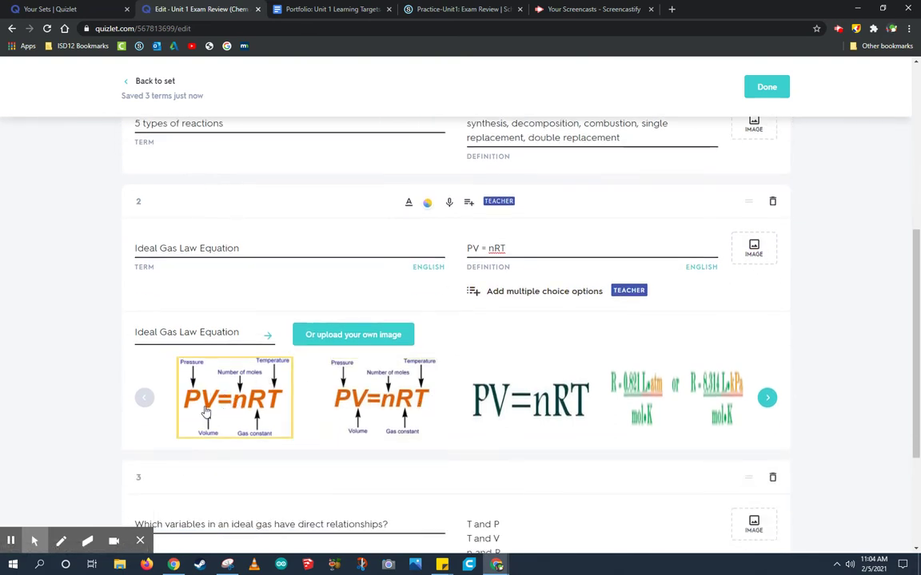
left_click(264, 412)
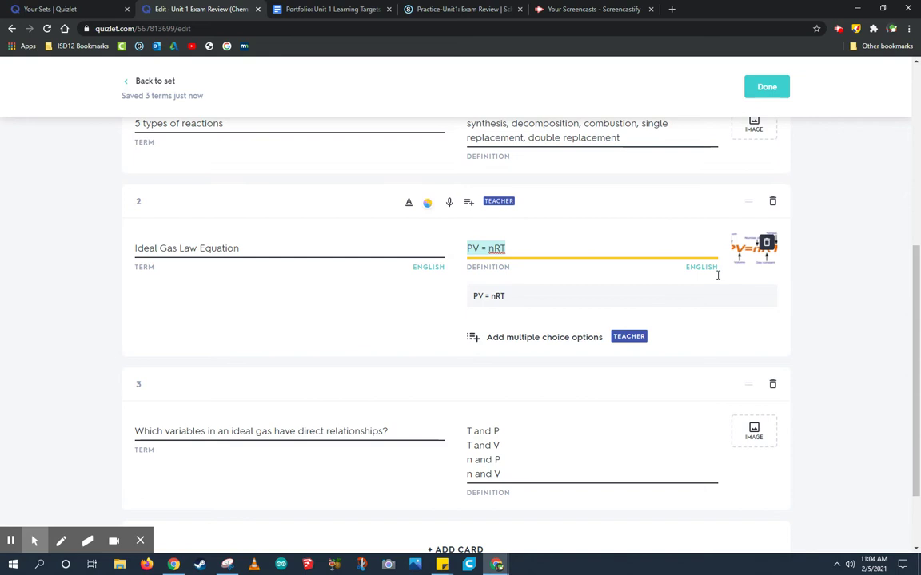
scroll(669, 238, "up", 2)
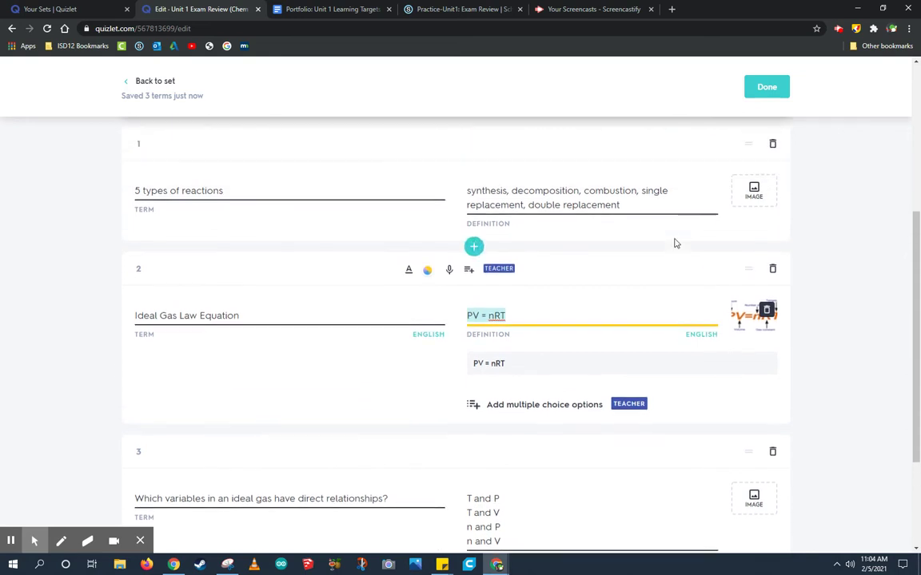
scroll(674, 241, "up", 1)
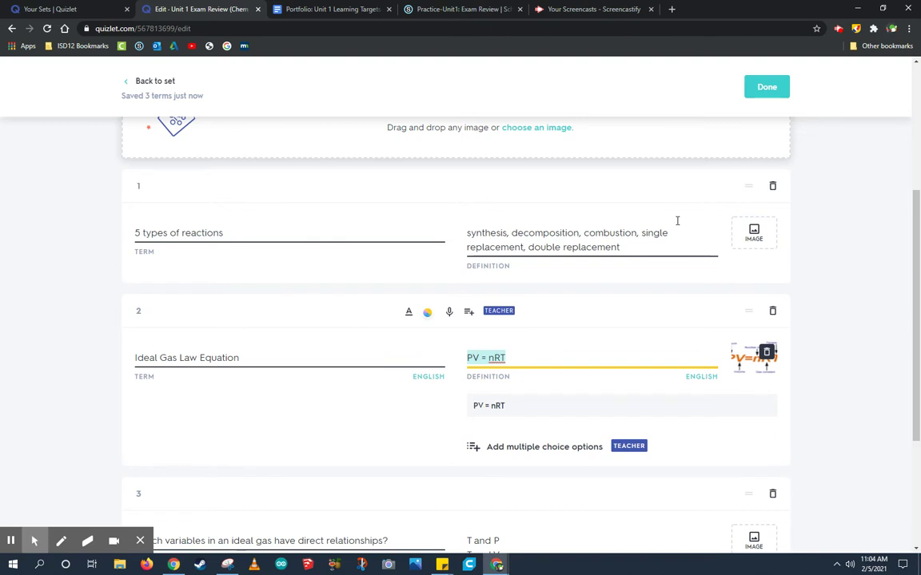
left_click(336, 7)
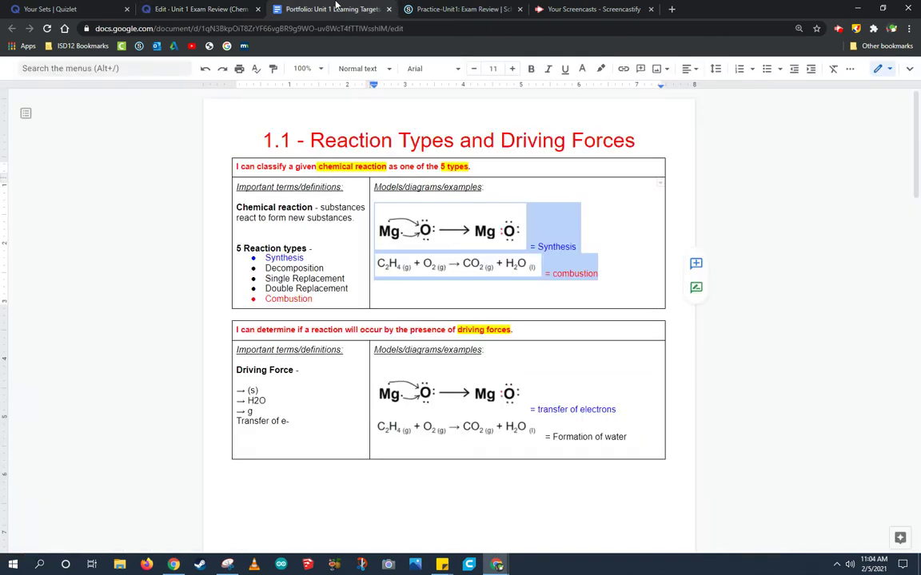
left_click(506, 140)
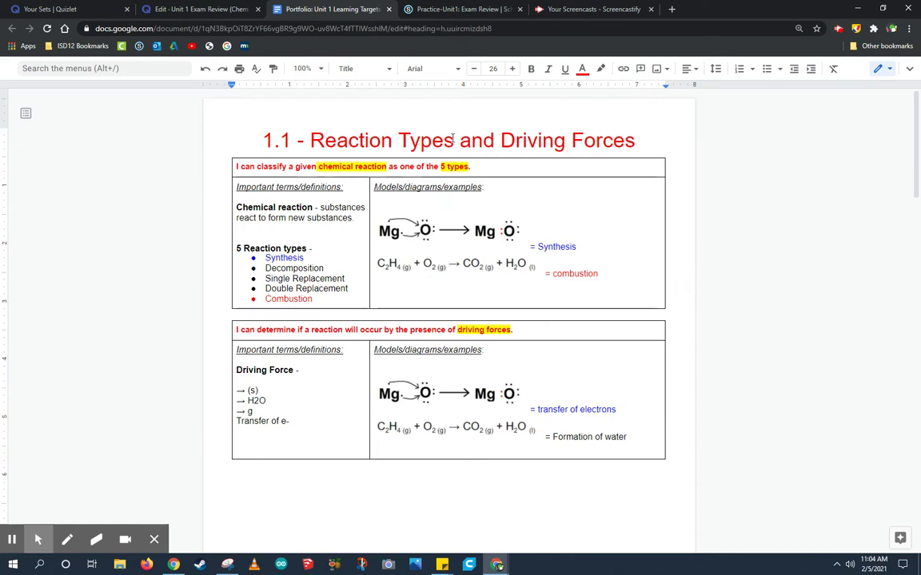
scroll(499, 263, "down", 8)
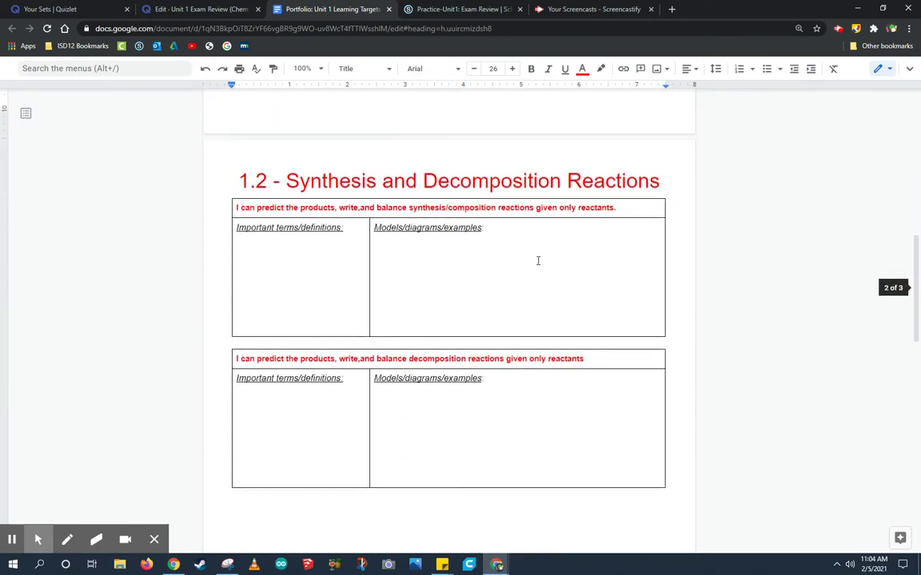
scroll(538, 260, "down", 15)
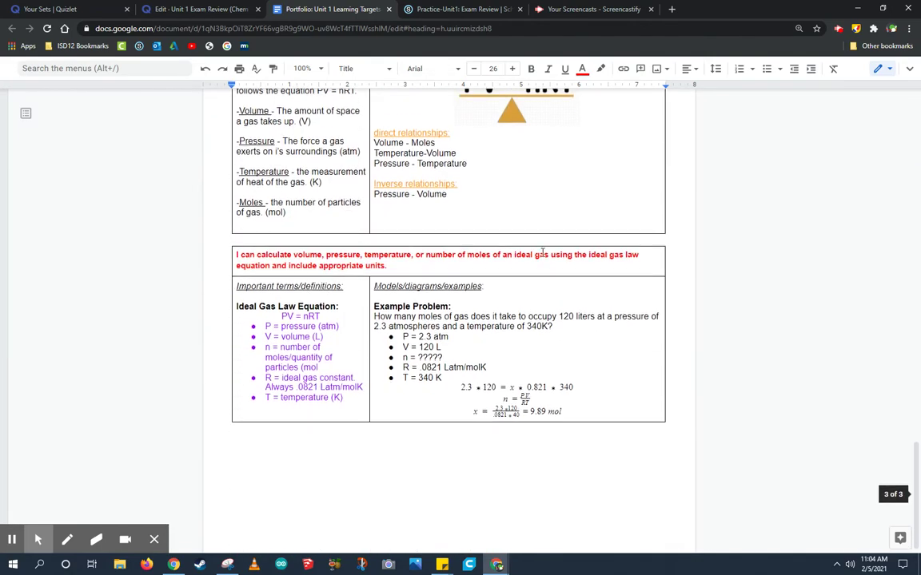
scroll(543, 253, "up", 20)
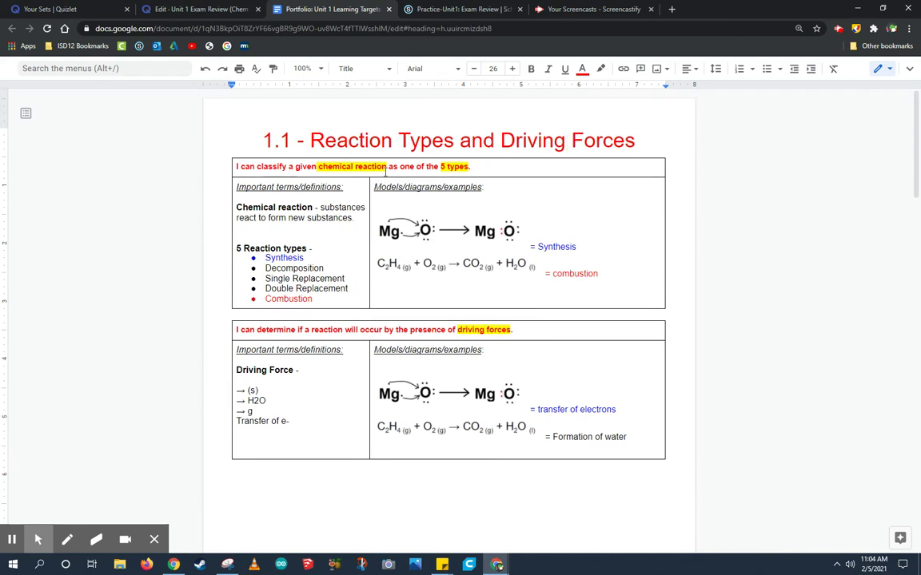
left_click_drag(473, 166, 228, 170)
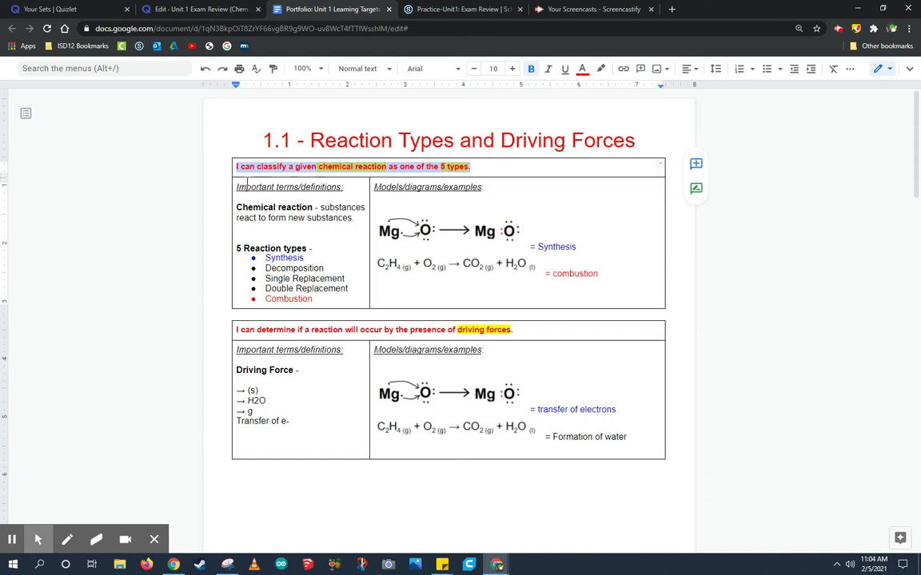
left_click_drag(213, 174, 349, 302)
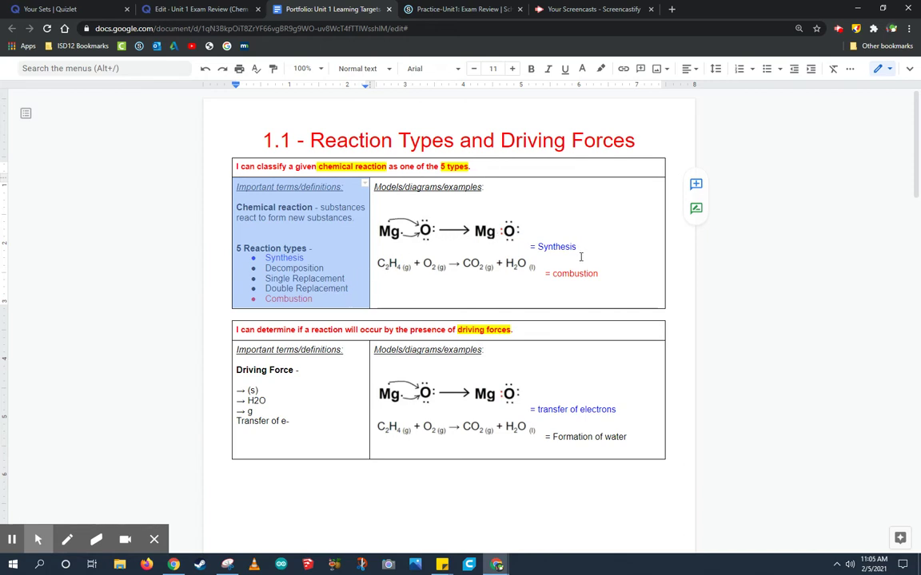
left_click_drag(602, 277, 379, 192)
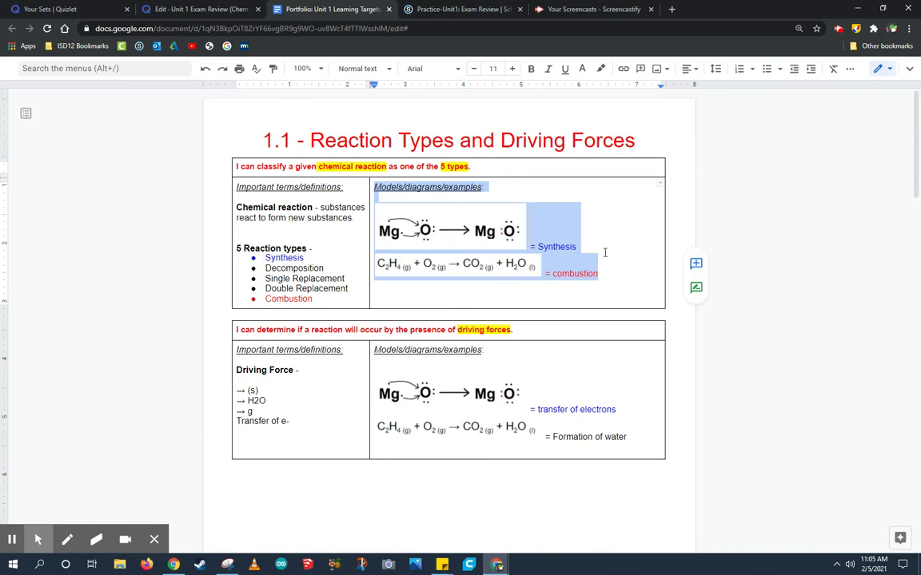
left_click(605, 252)
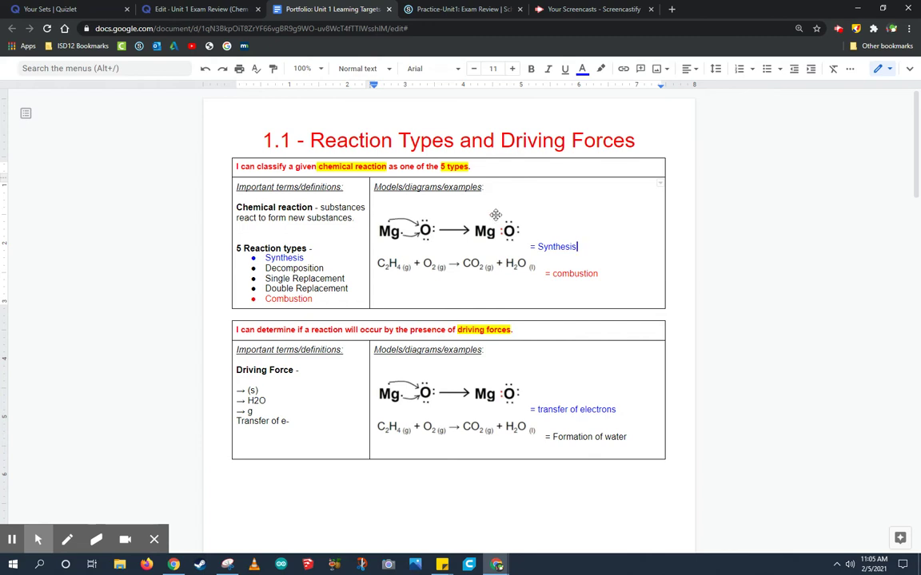
Step: Bold the words 'ideal gas have direct' in card 3's question
left_click(201, 6)
scroll(387, 308, "down", 3)
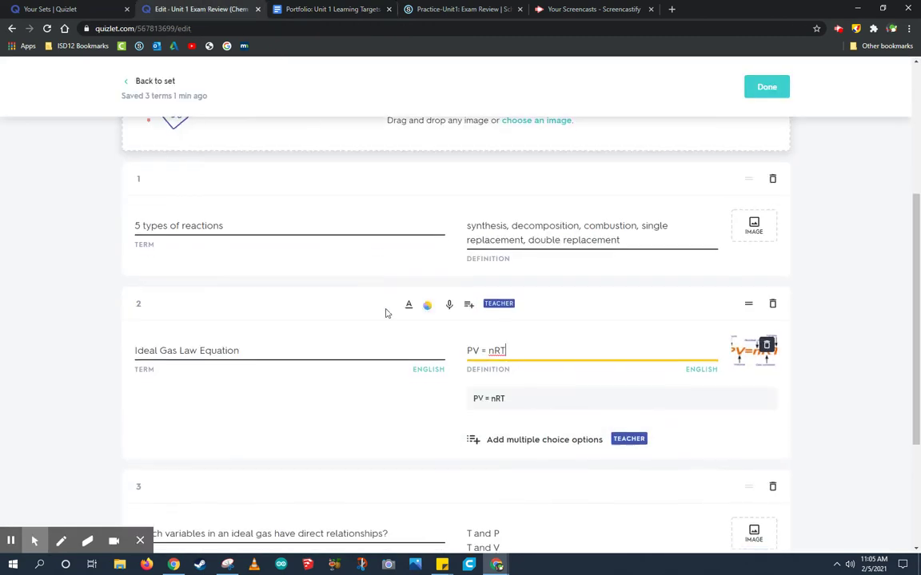
left_click(272, 337)
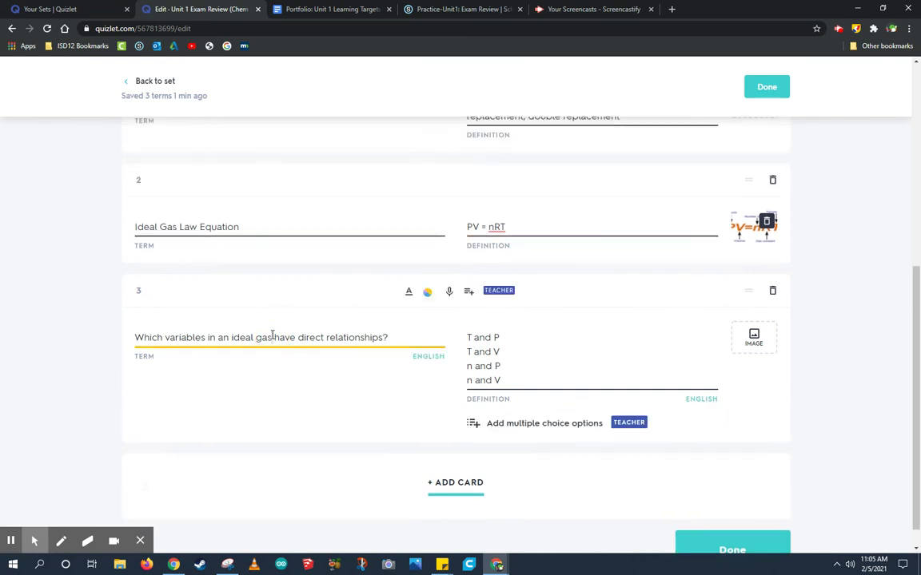
left_click(281, 337)
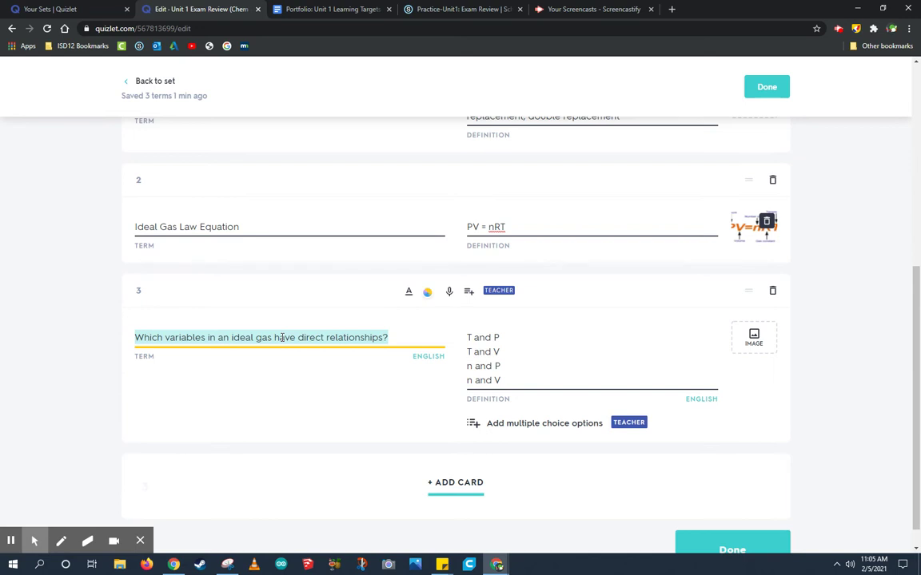
left_click(229, 341)
left_click_drag(230, 339, 323, 339)
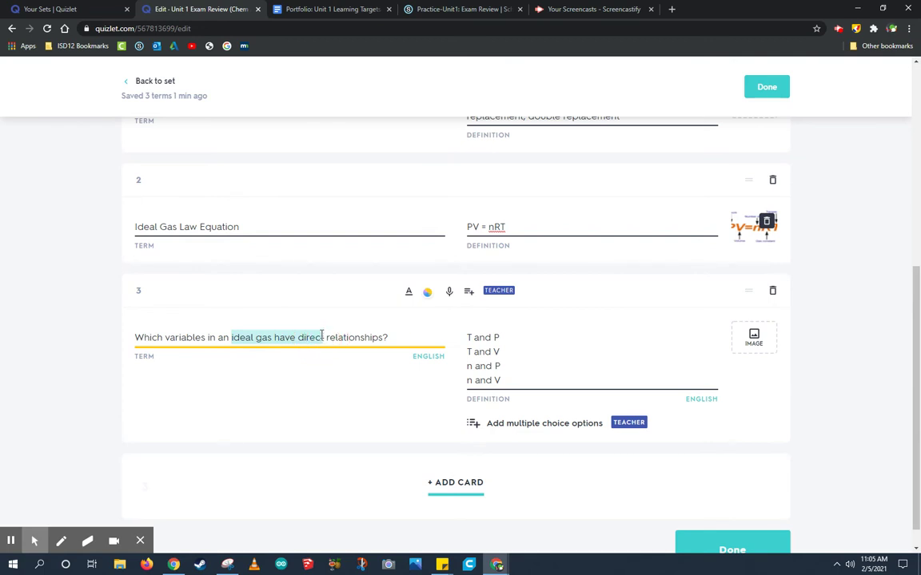
key("ctrl+b")
left_click(359, 337)
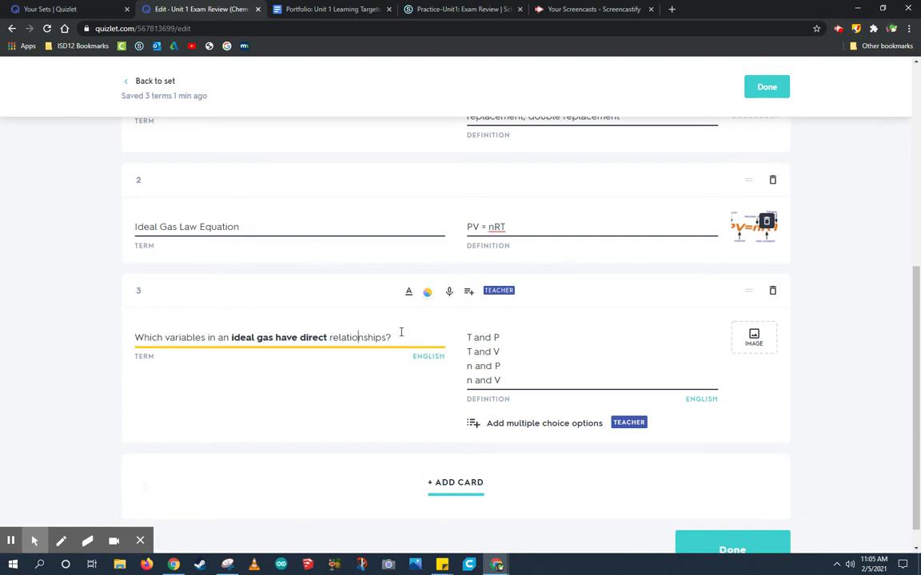
triple_click(489, 366)
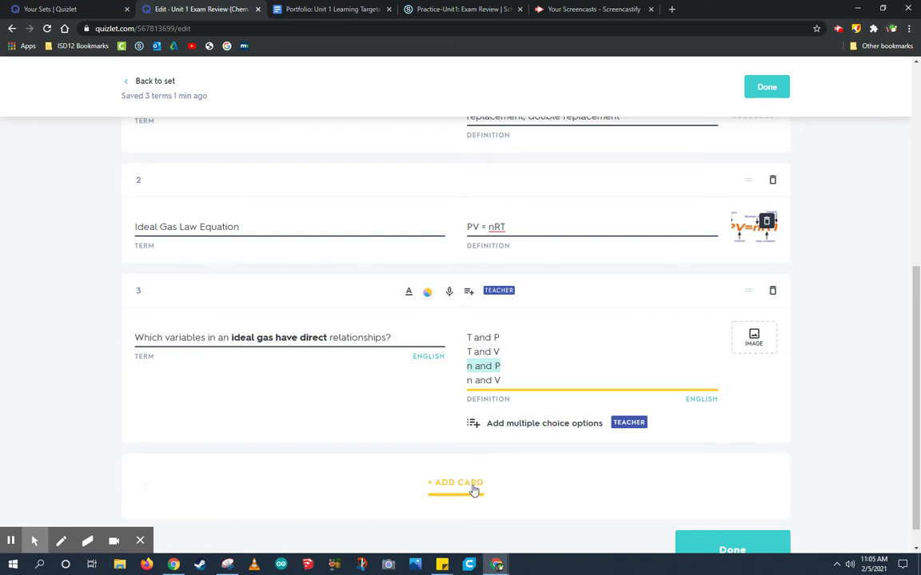
scroll(475, 480, "down", 1)
Step: Add a fourth card with the suggested term 'synthesis reaction'
left_click(469, 461)
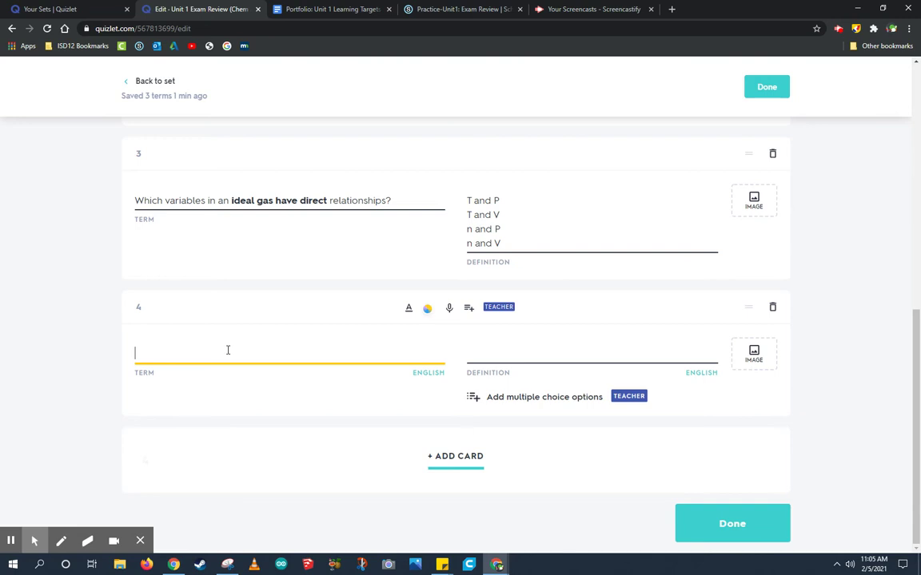
type("Synthesis ")
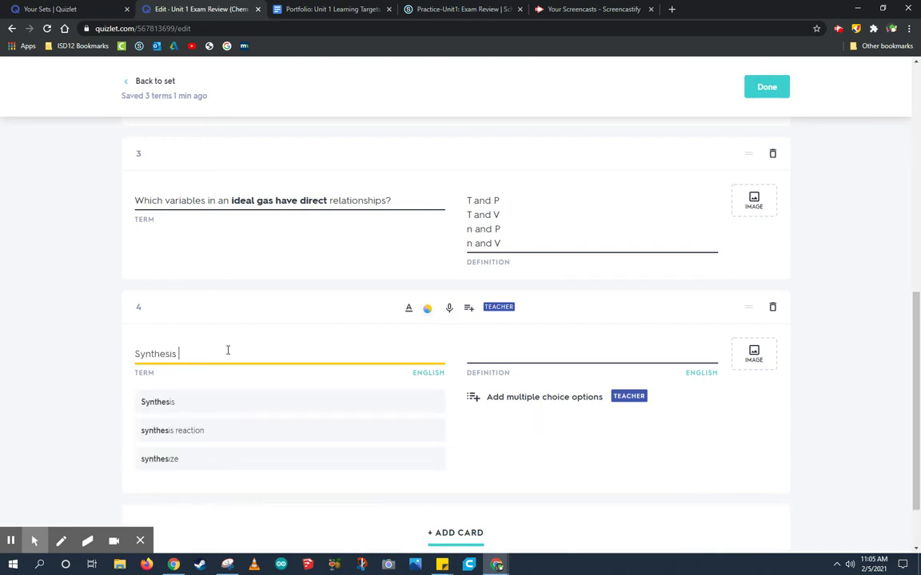
type("Reaction")
scroll(228, 350, "up", 3)
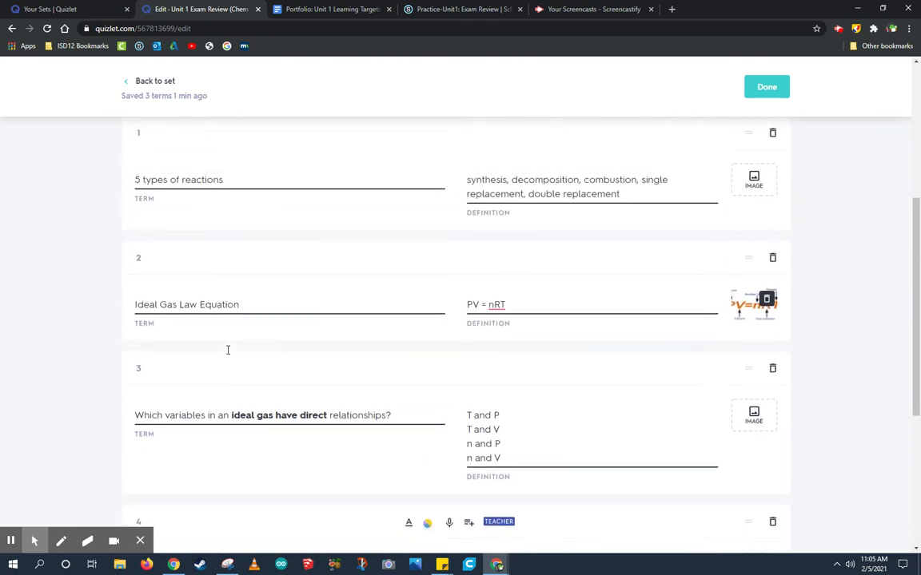
scroll(361, 317, "down", 3)
scroll(361, 317, "down", 2)
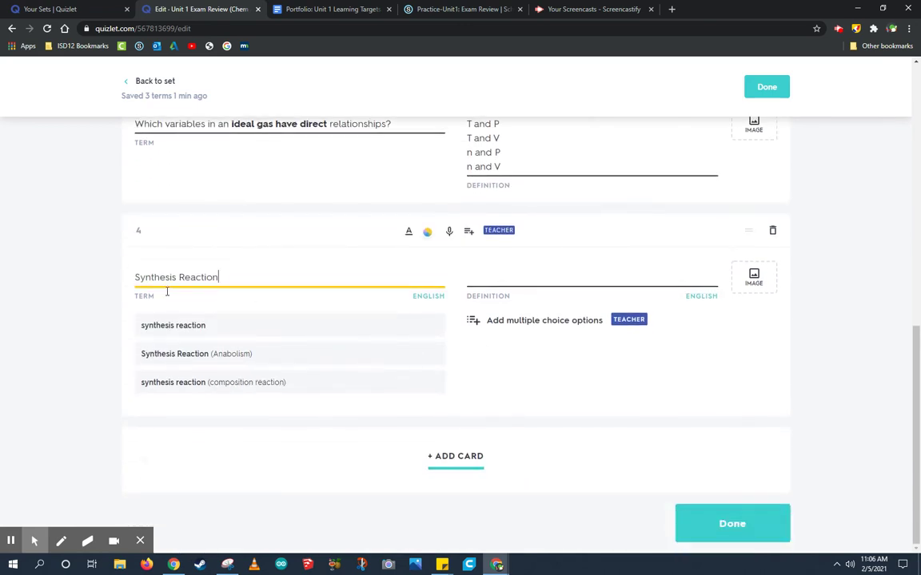
left_click(204, 327)
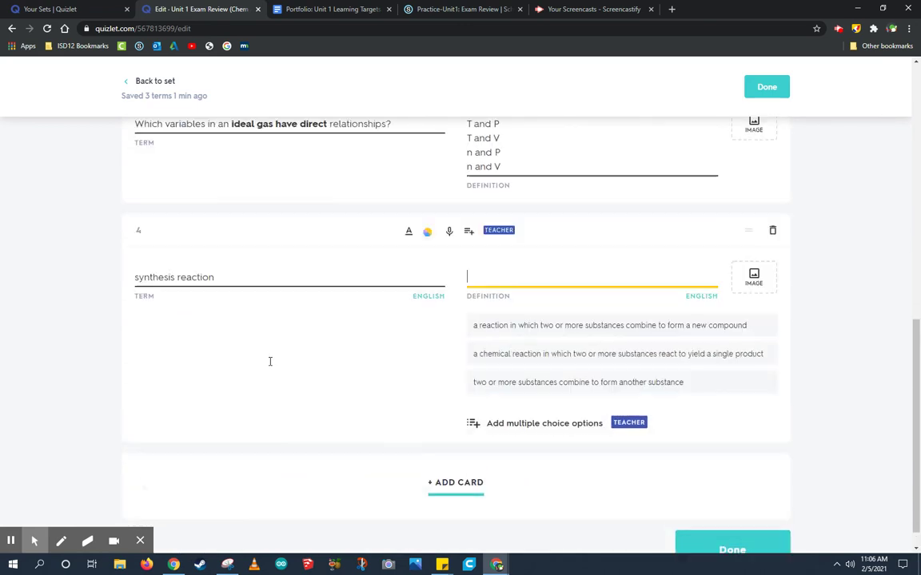
Step: Define it as 'two or more chemical substances combine to form one compound'
left_click(538, 388)
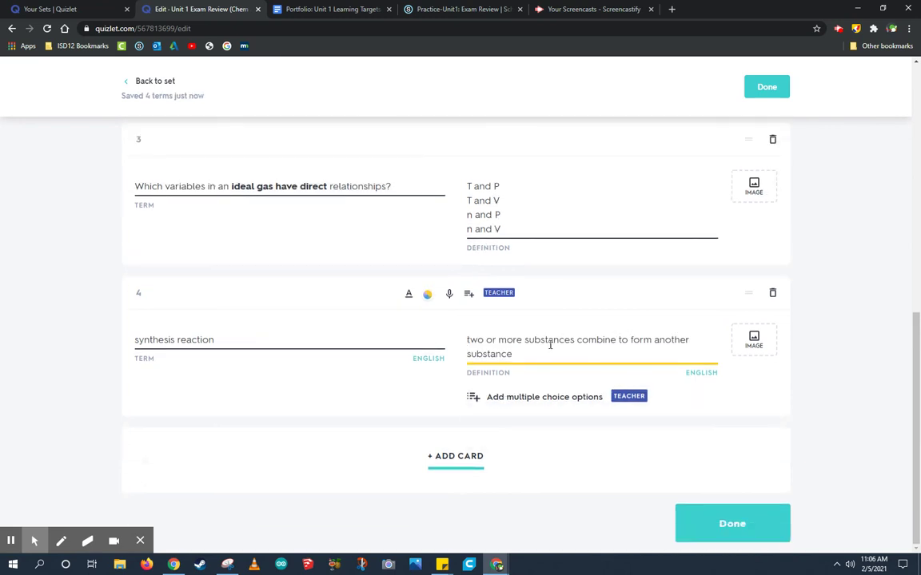
double_click(549, 339)
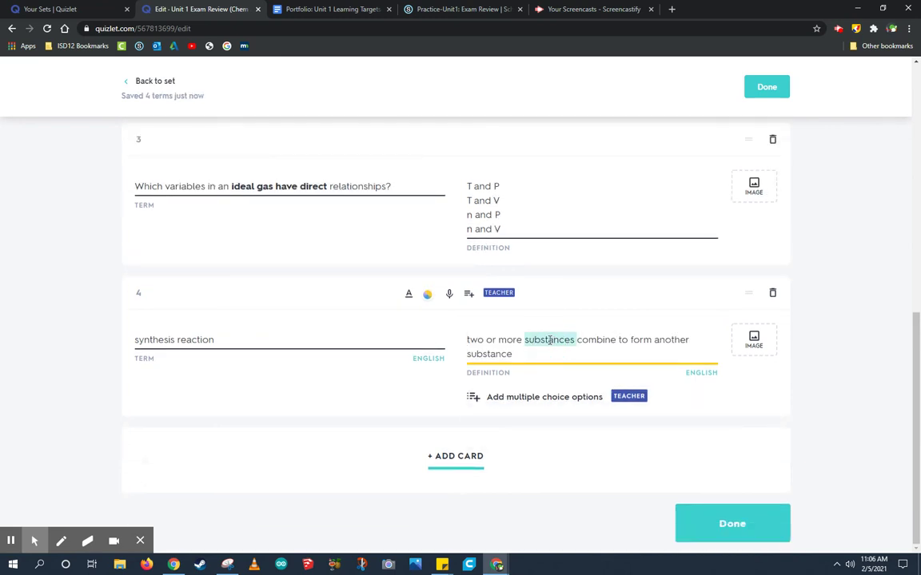
type("chemical ")
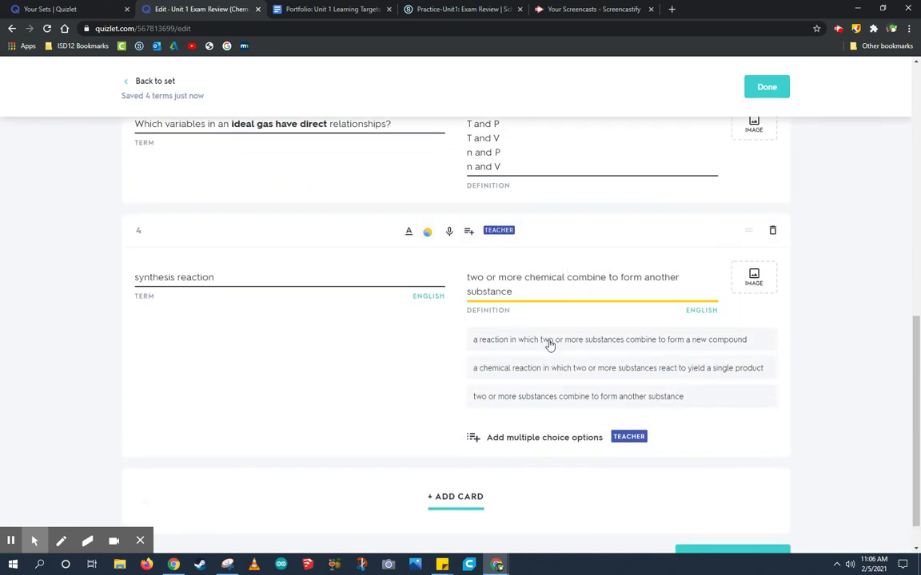
type("substances")
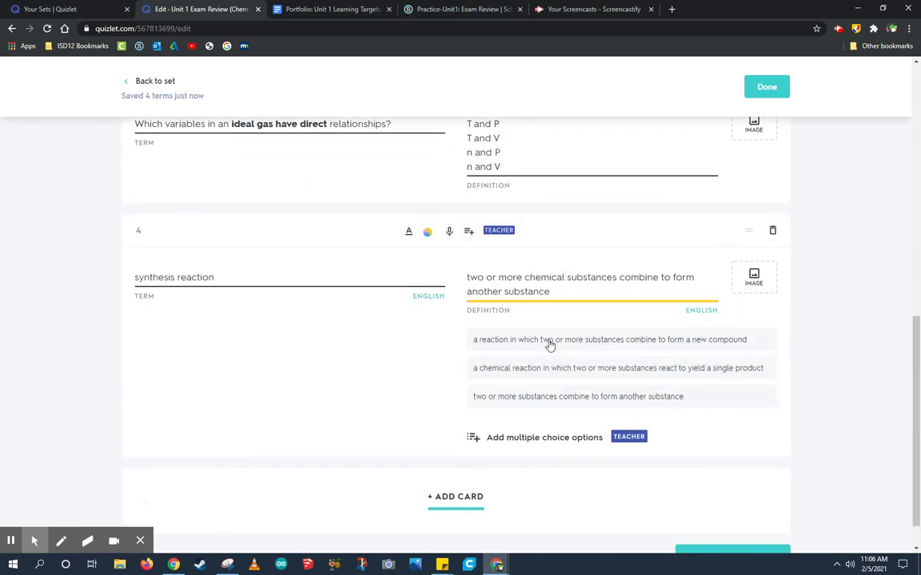
left_click_drag(612, 289, 456, 290)
type("one compound")
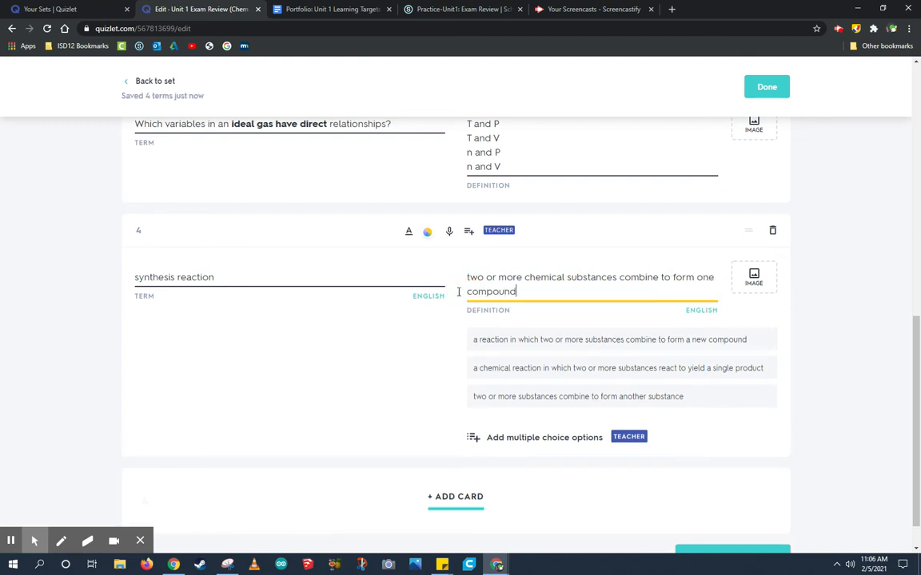
Step: Attach the Fe + O2 → FeO2 picture to card 4
left_click(753, 277)
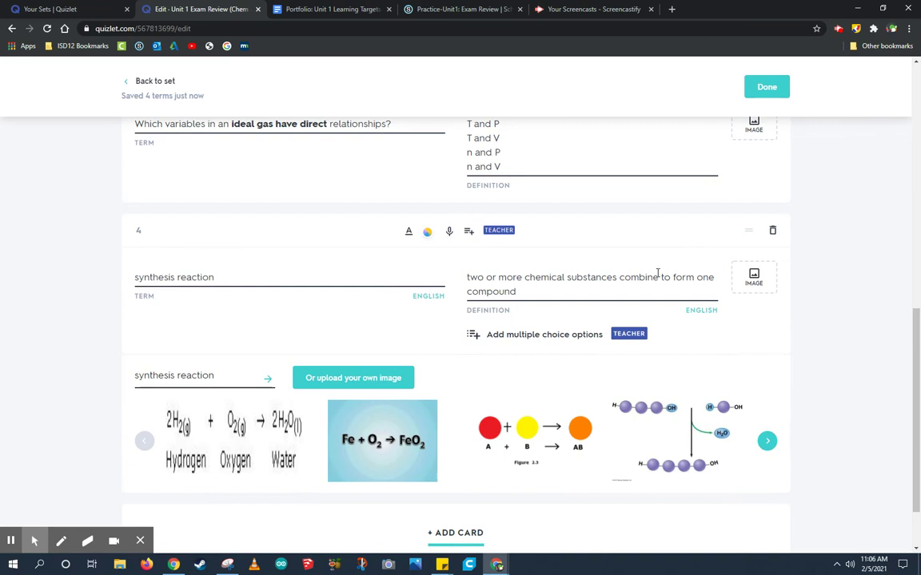
left_click(370, 452)
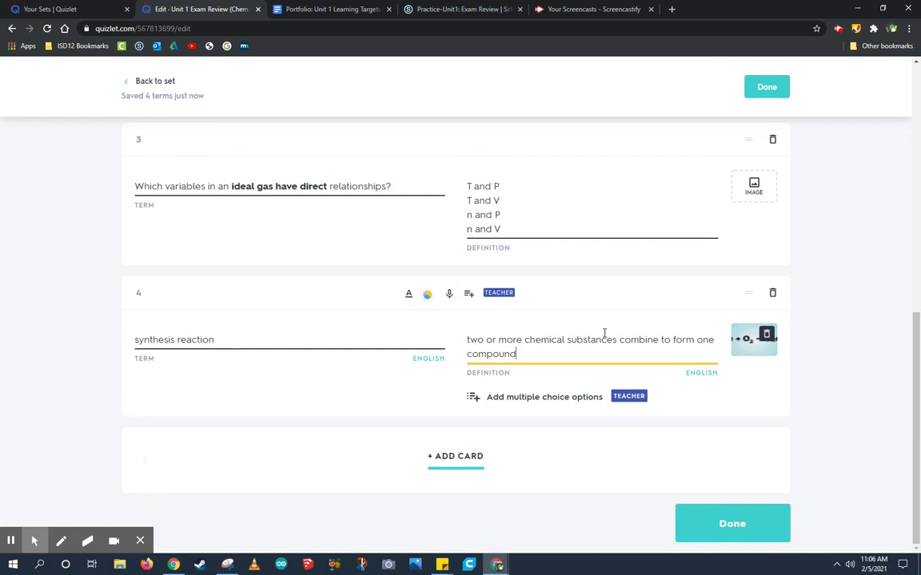
scroll(277, 319, "up", 4)
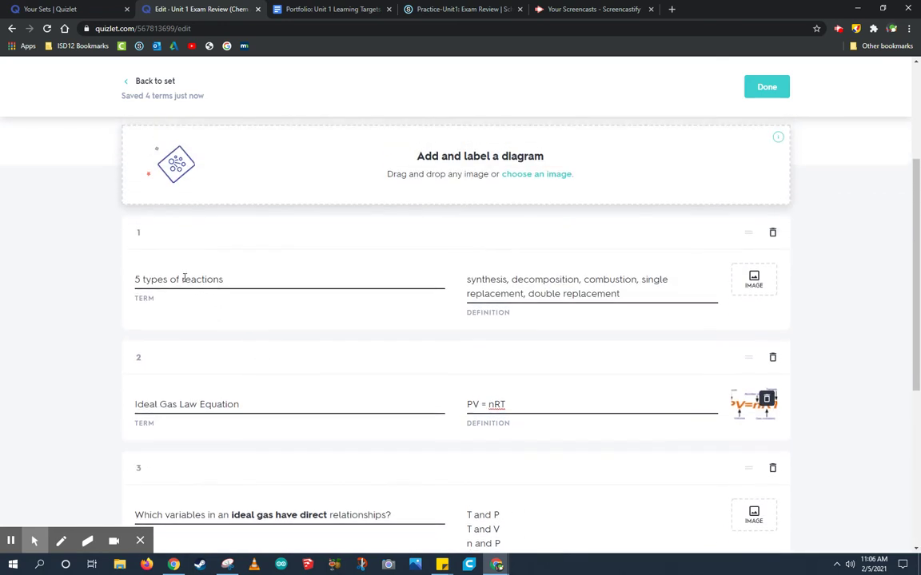
triple_click(184, 278)
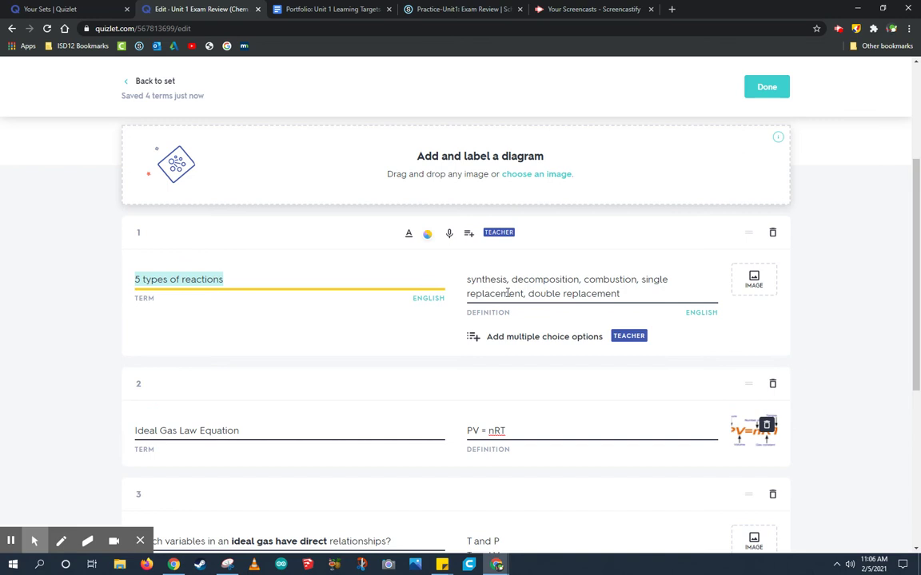
scroll(496, 320, "down", 4)
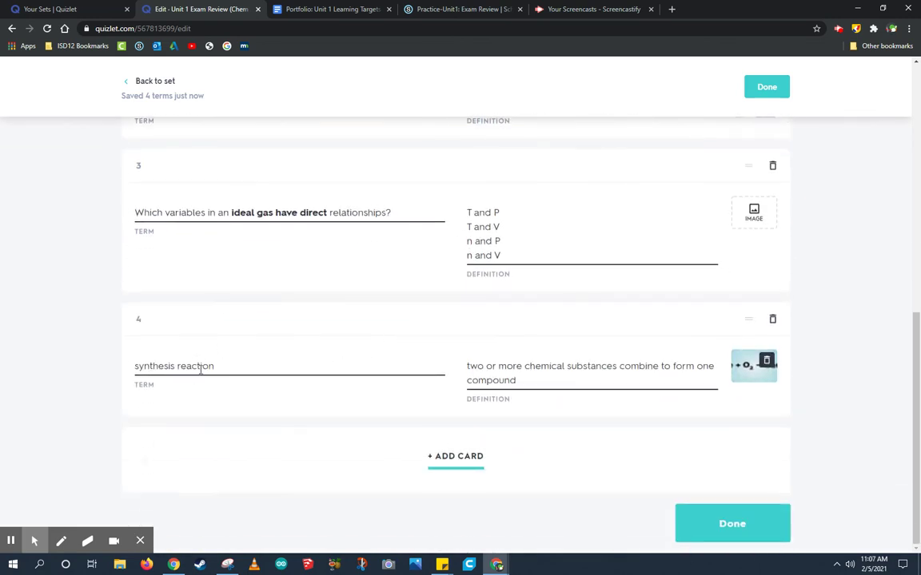
triple_click(200, 366)
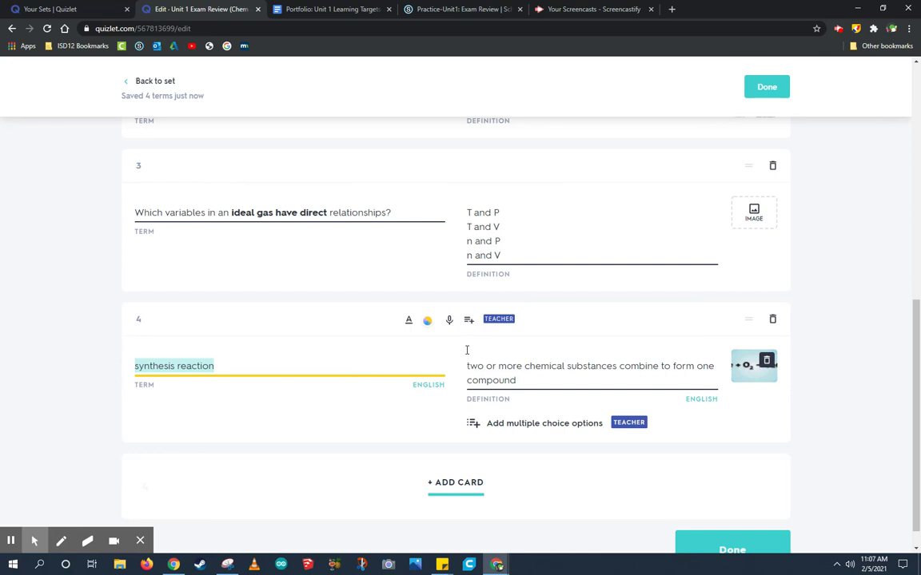
scroll(565, 325, "down", 1)
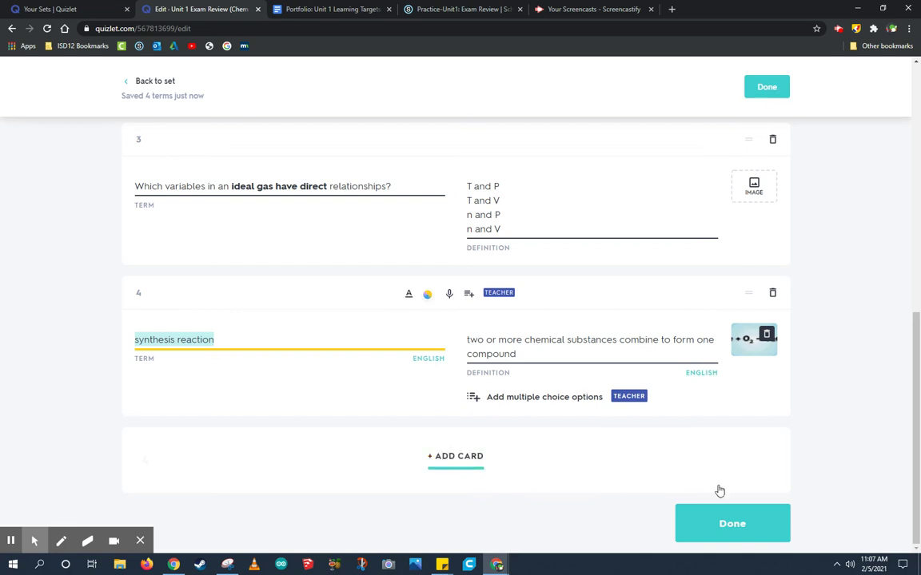
Step: Save the finished set and flip through its first flashcard
left_click(732, 531)
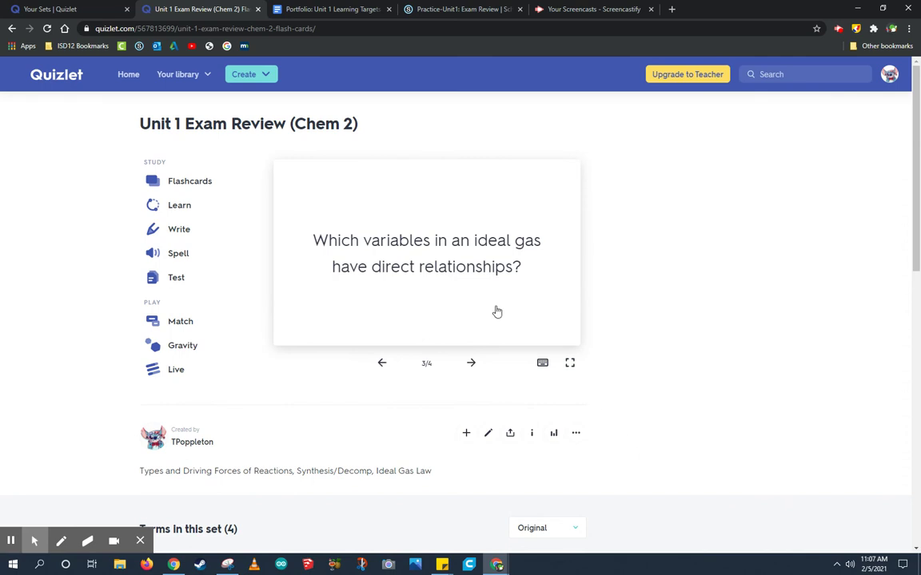
left_click(381, 365)
left_click(382, 365)
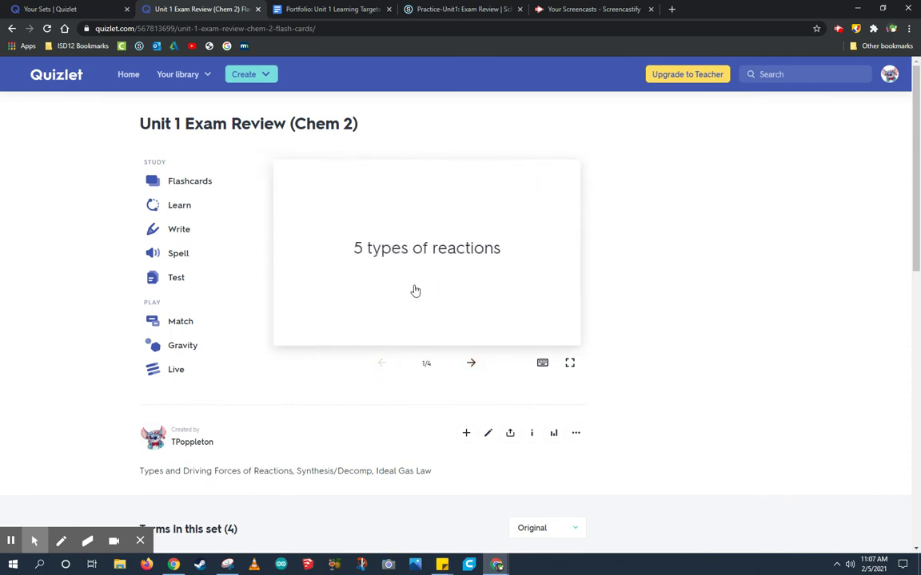
left_click(435, 264)
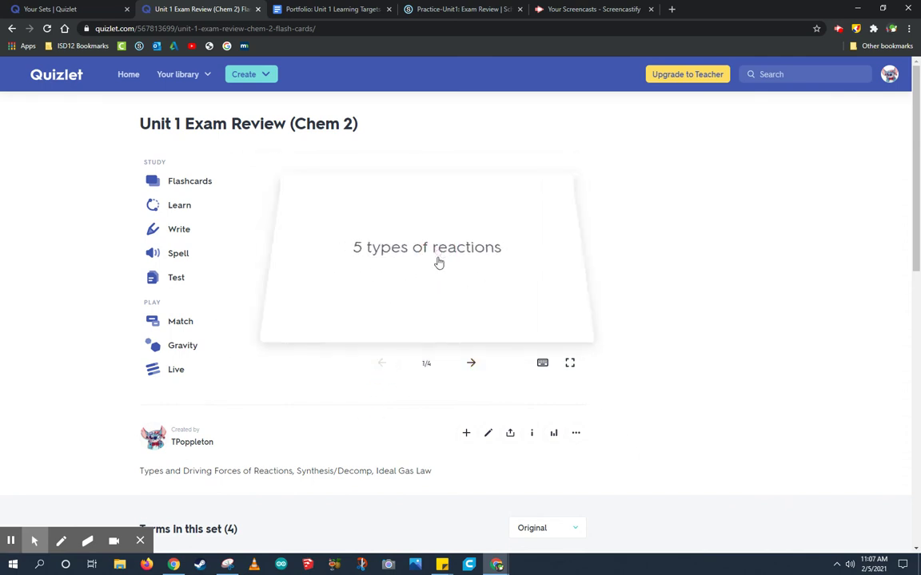
left_click(440, 302)
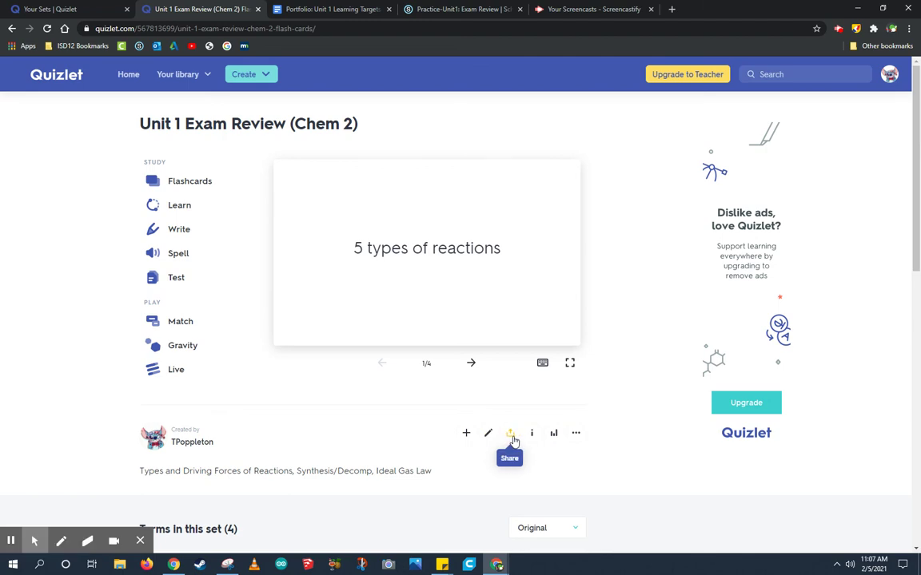
Step: Copy the set's share link and go to the Schoology discussion
left_click(512, 436)
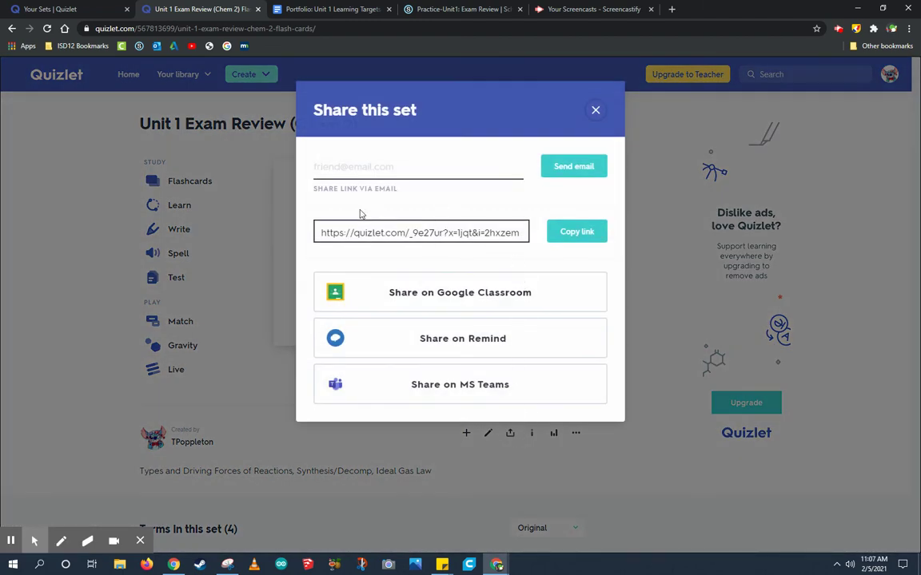
left_click(379, 232)
left_click(560, 236)
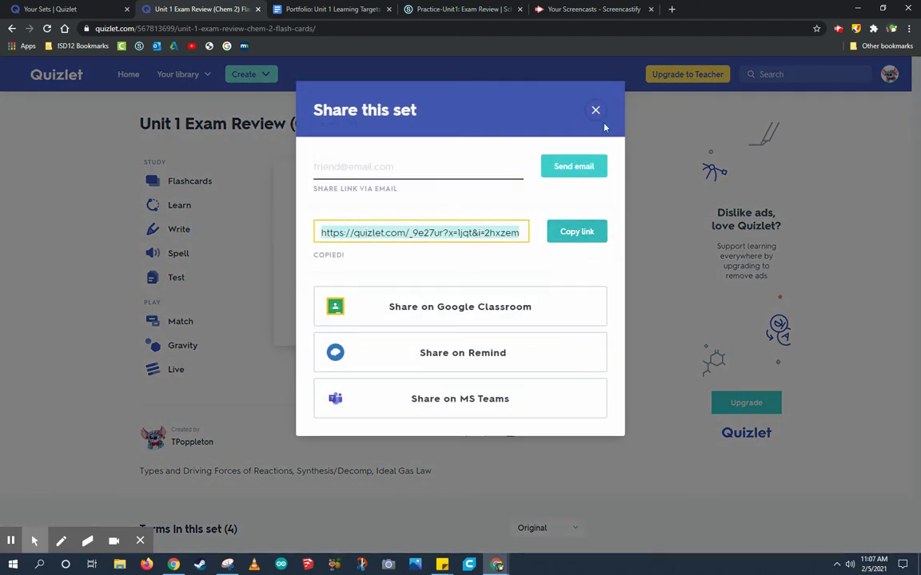
left_click(447, 6)
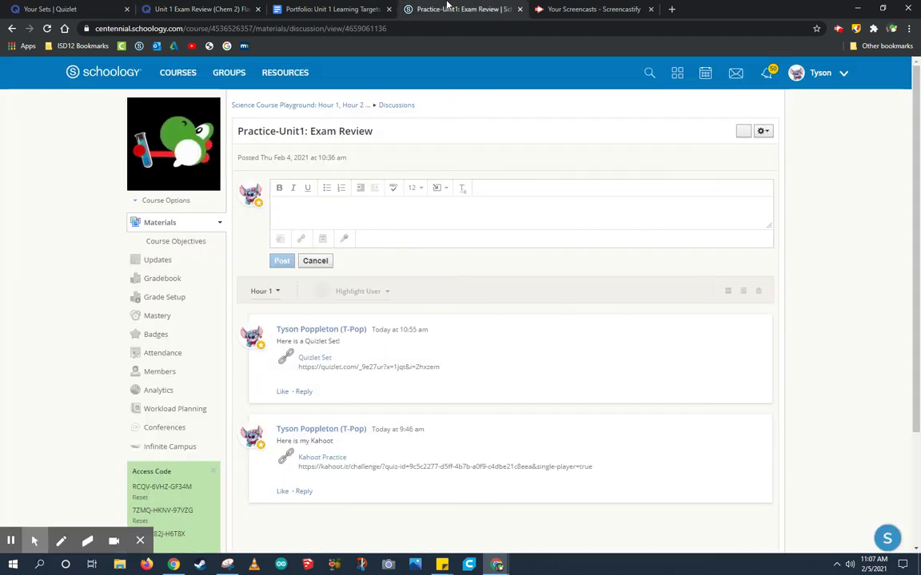
Step: Write the discussion reply 'I have a Quizlet Set'
left_click(341, 210)
type("Quizlet Set")
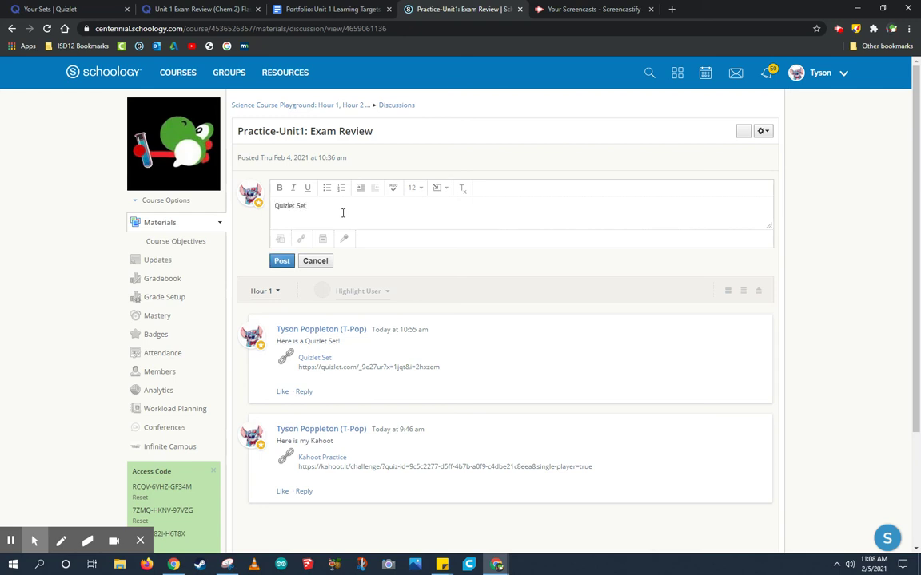
left_click_drag(342, 213, 274, 206)
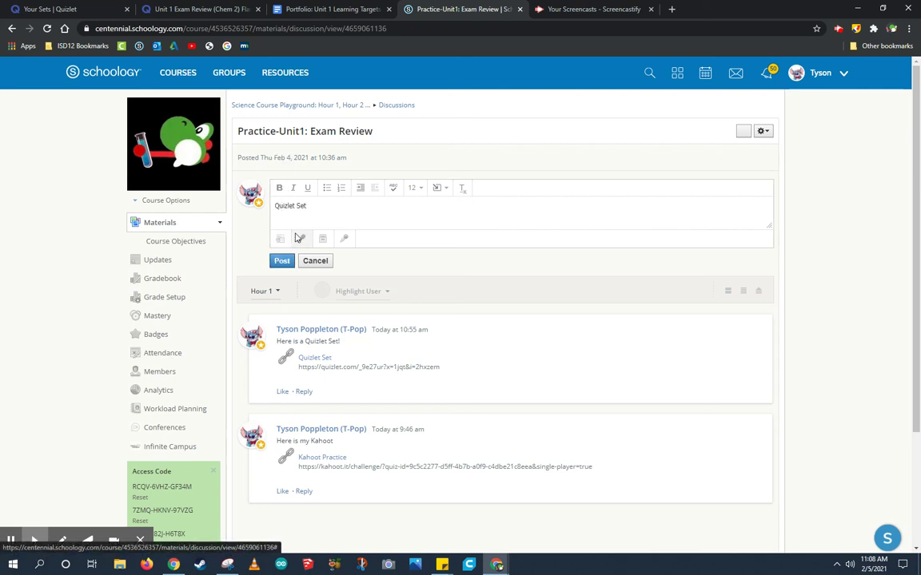
type("I have a")
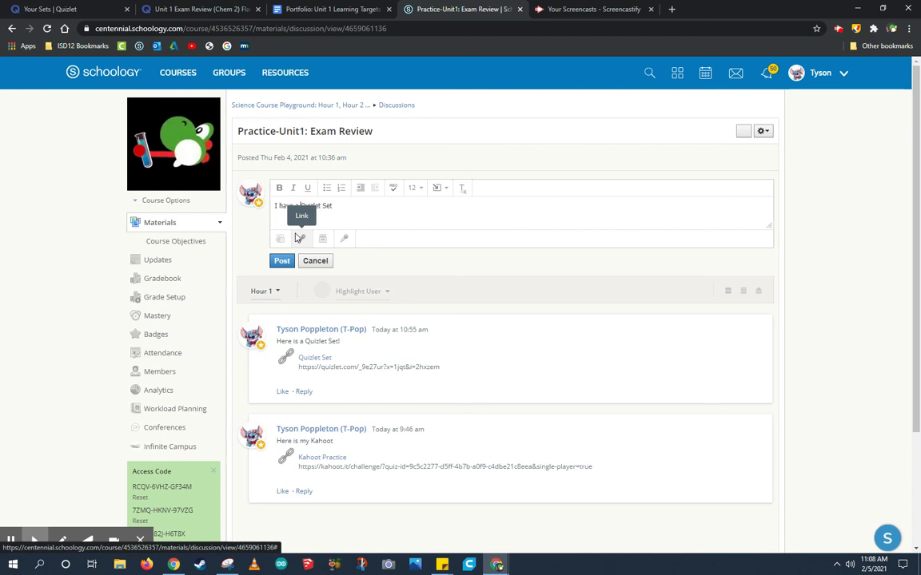
Step: Attach the pasted Quizlet link titled 'Quizlet - Unit 1 Flashcards' to the reply
left_click(301, 238)
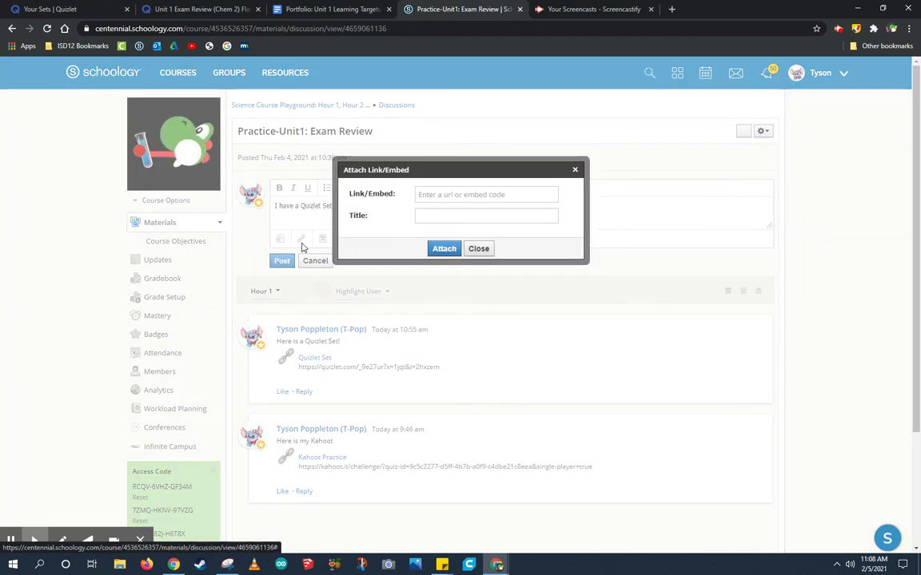
left_click(478, 195)
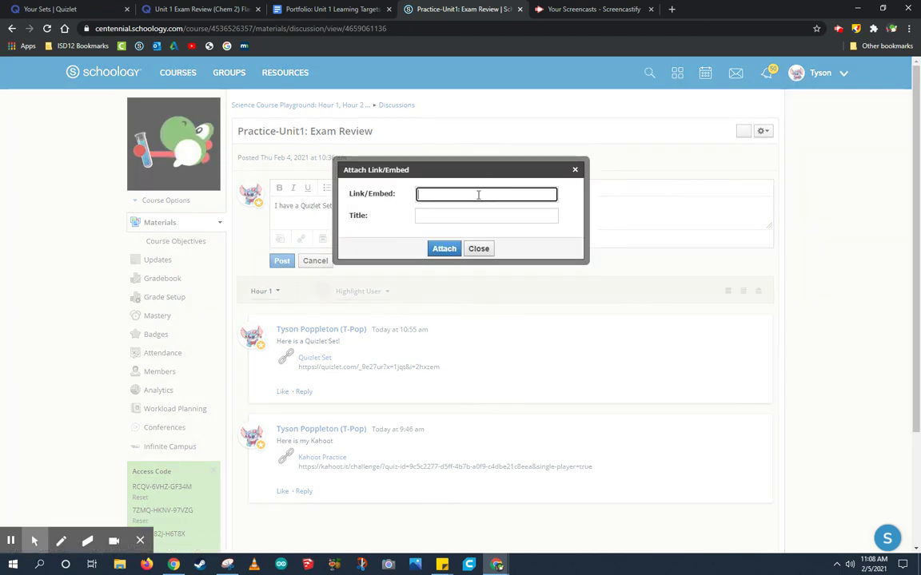
key("ctrl+v")
left_click(484, 216)
type("Quiz")
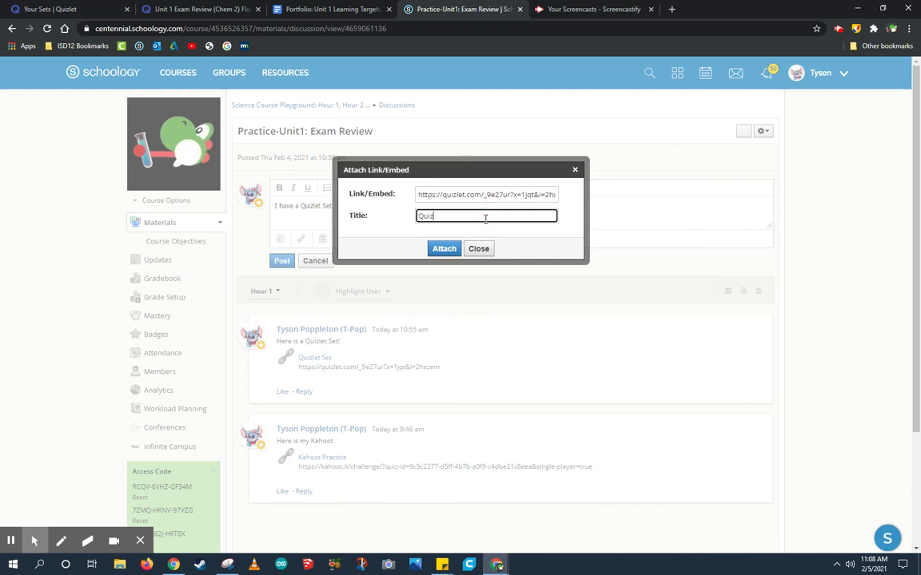
type("let - Unit 1 Flashcards")
left_click(445, 248)
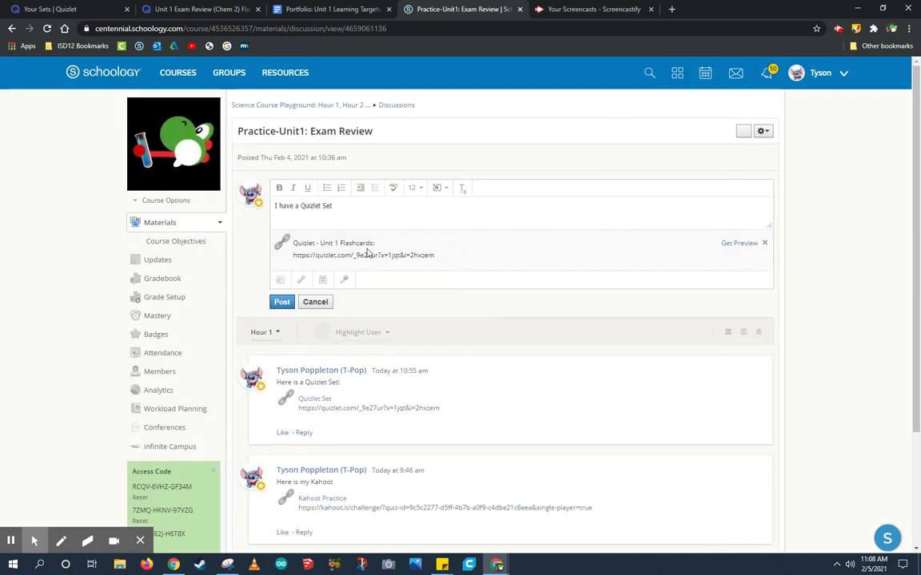
Step: Post the reply and confirm it appears above the earlier posts
left_click(281, 301)
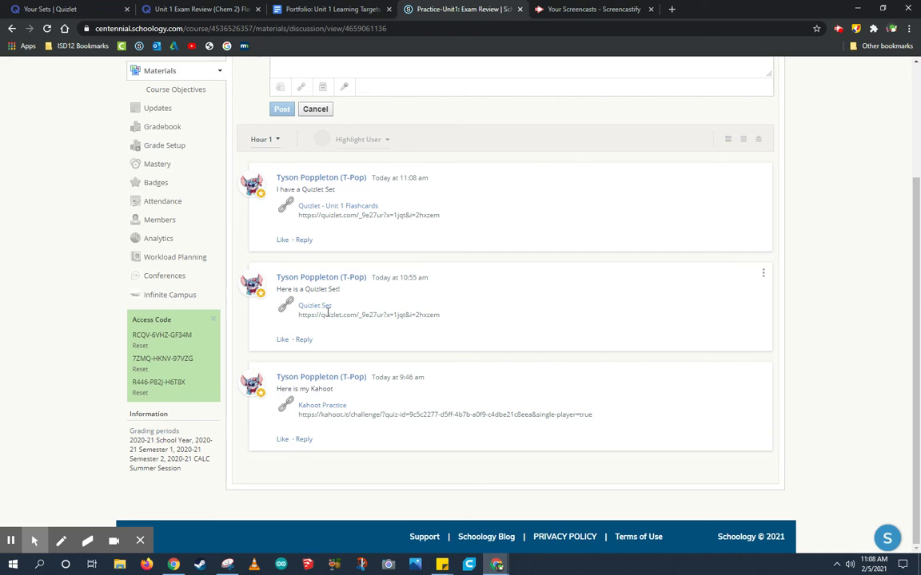
scroll(370, 345, "up", 3)
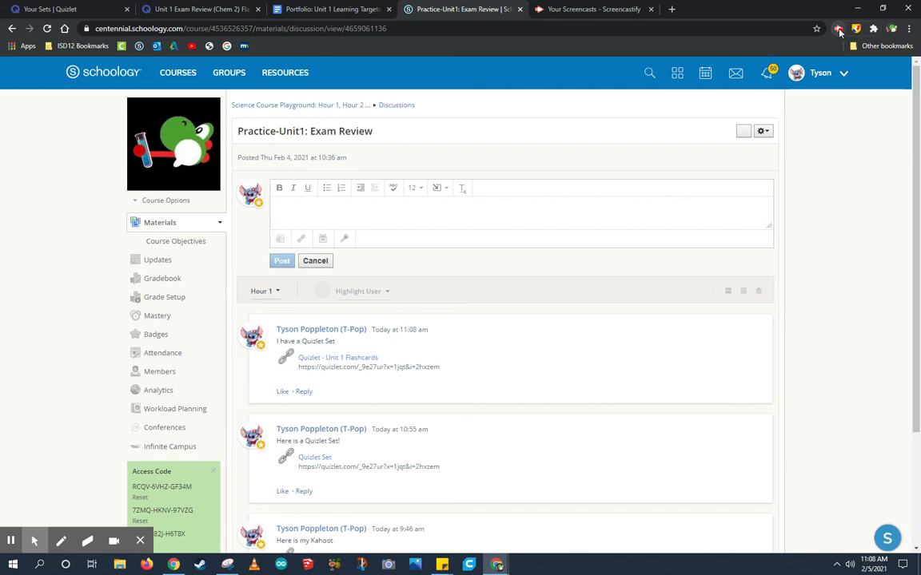
left_click(838, 30)
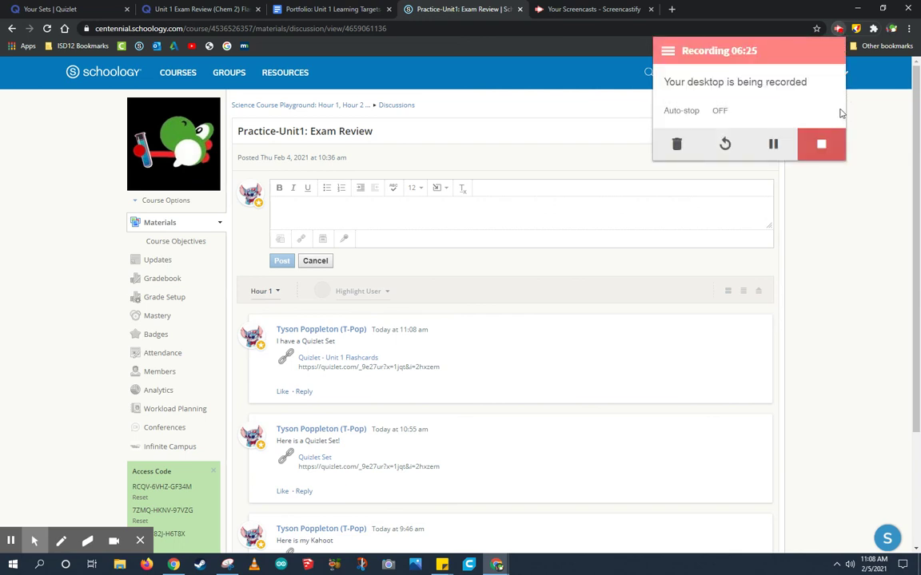